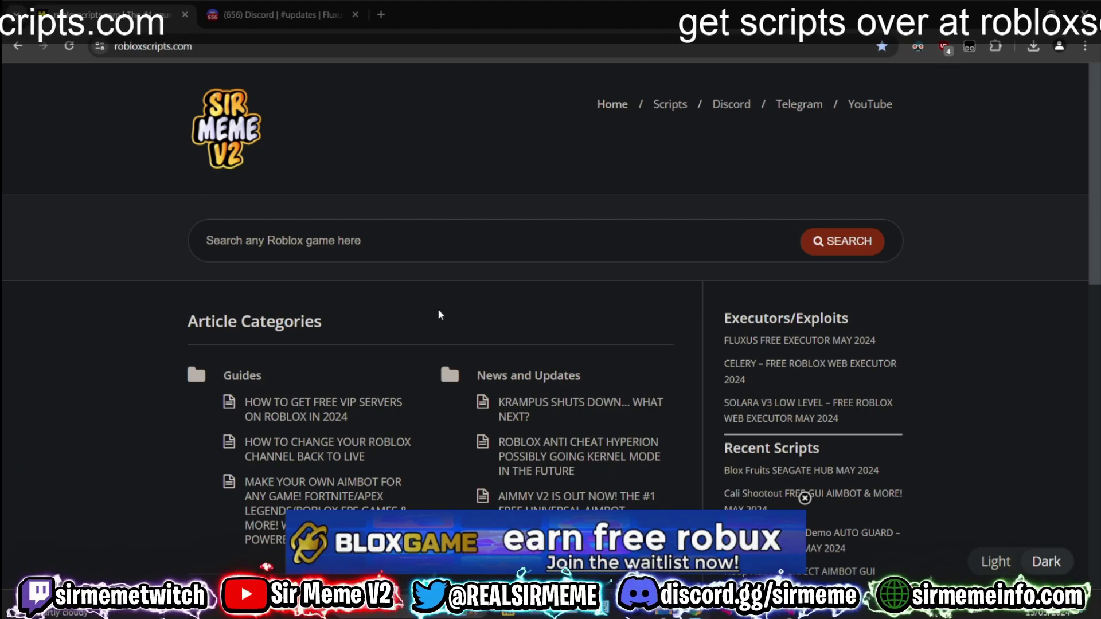
# Search robloxscripts.com for 'fluxus' and open the FLUXUS FREE EXECUTOR MAY 2024 article
pyautogui.scroll(-6, 478, 318)
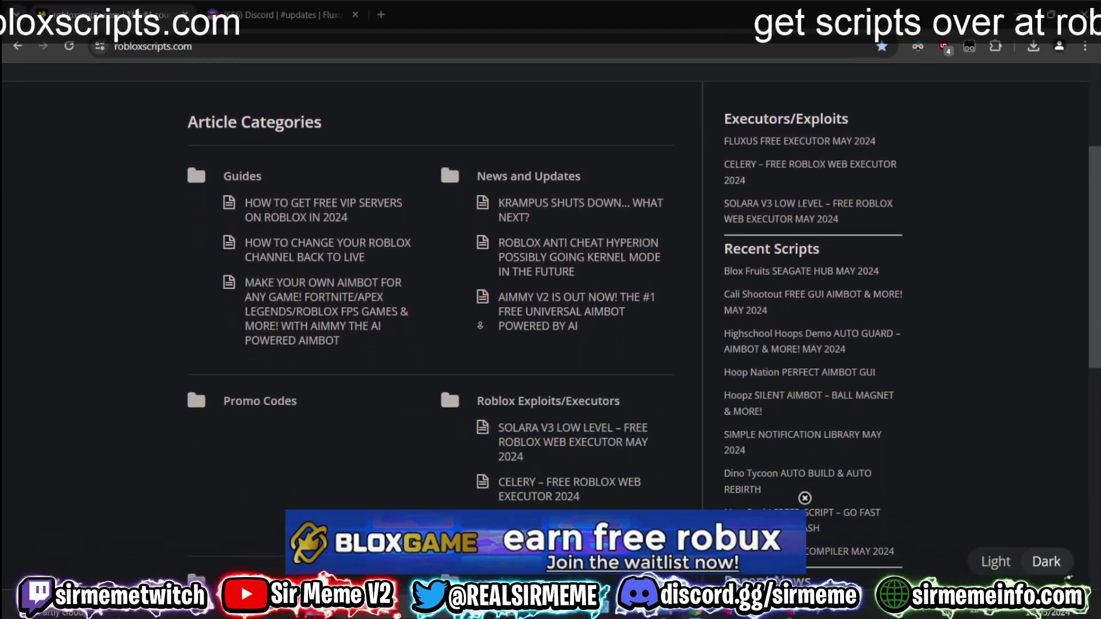
pyautogui.scroll(-2, 475, 364)
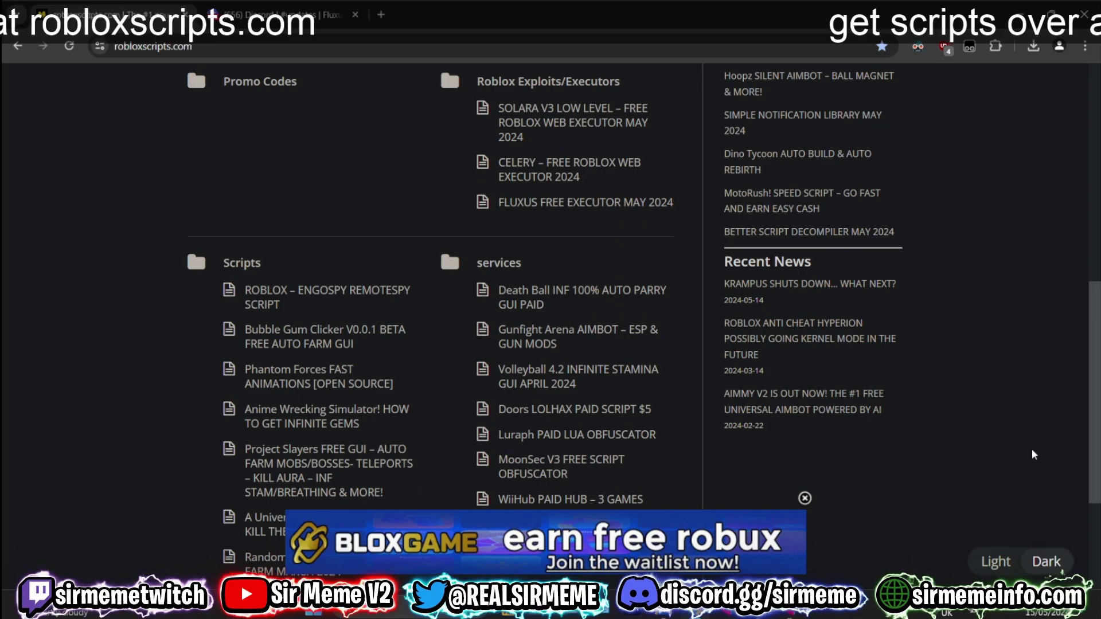
pyautogui.scroll(6, 992, 355)
pyautogui.scroll(3, 992, 355)
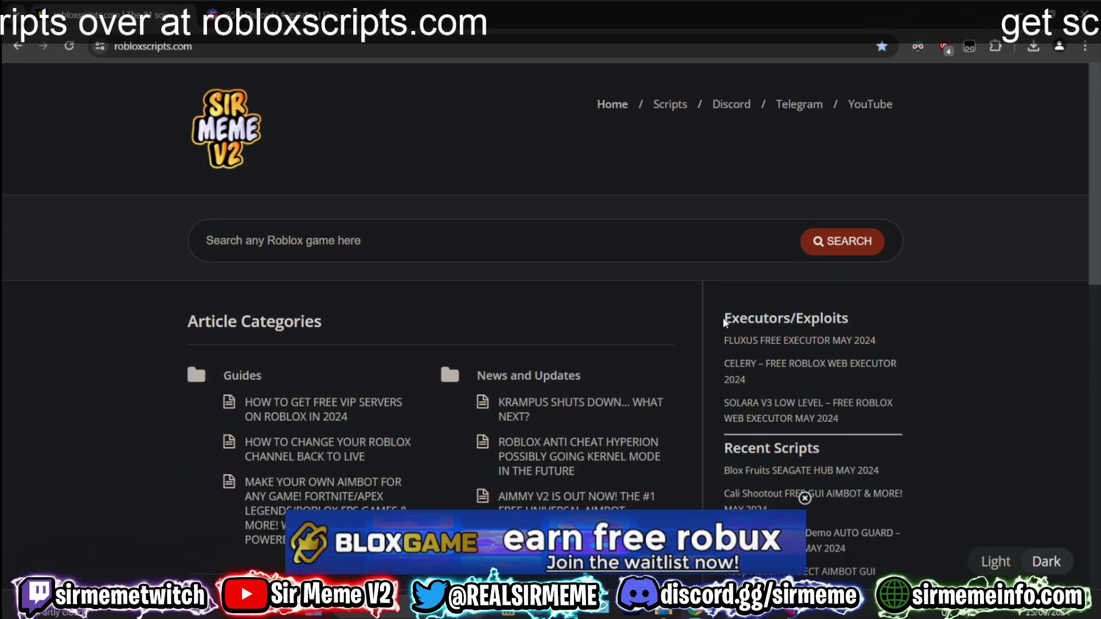
pyautogui.moveTo(722, 318); pyautogui.dragTo(861, 327)
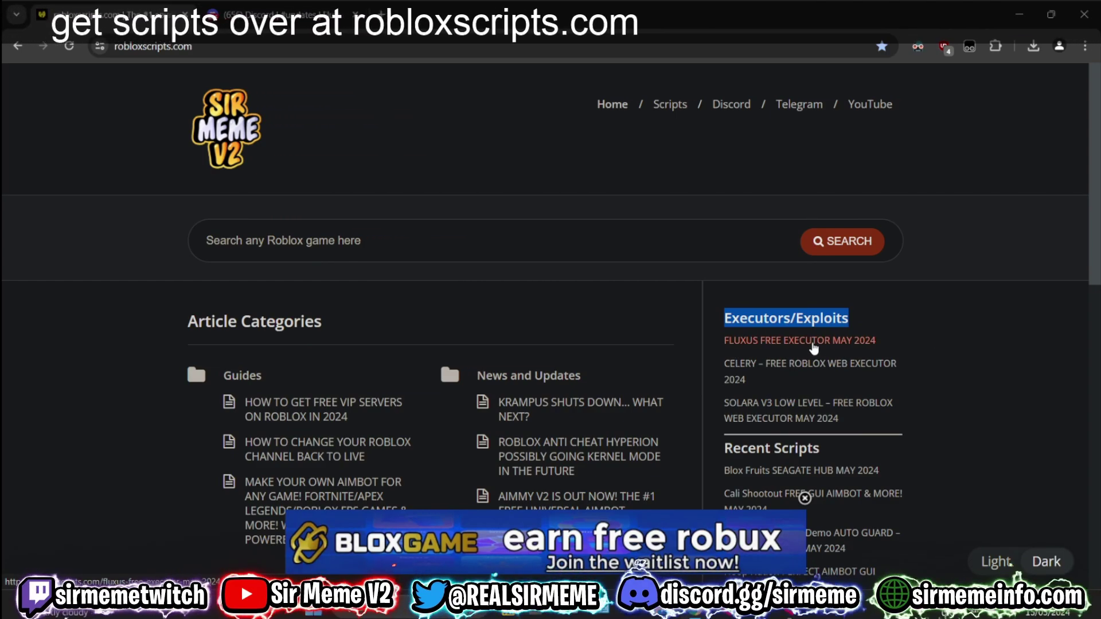
pyautogui.click(554, 238)
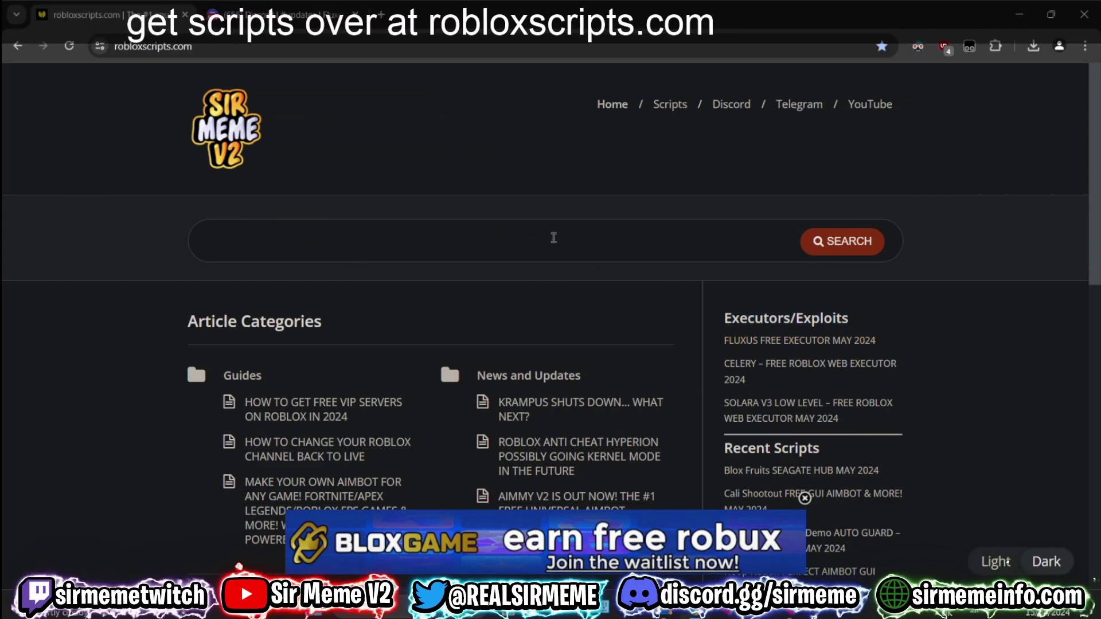
pyautogui.write('fluxus')
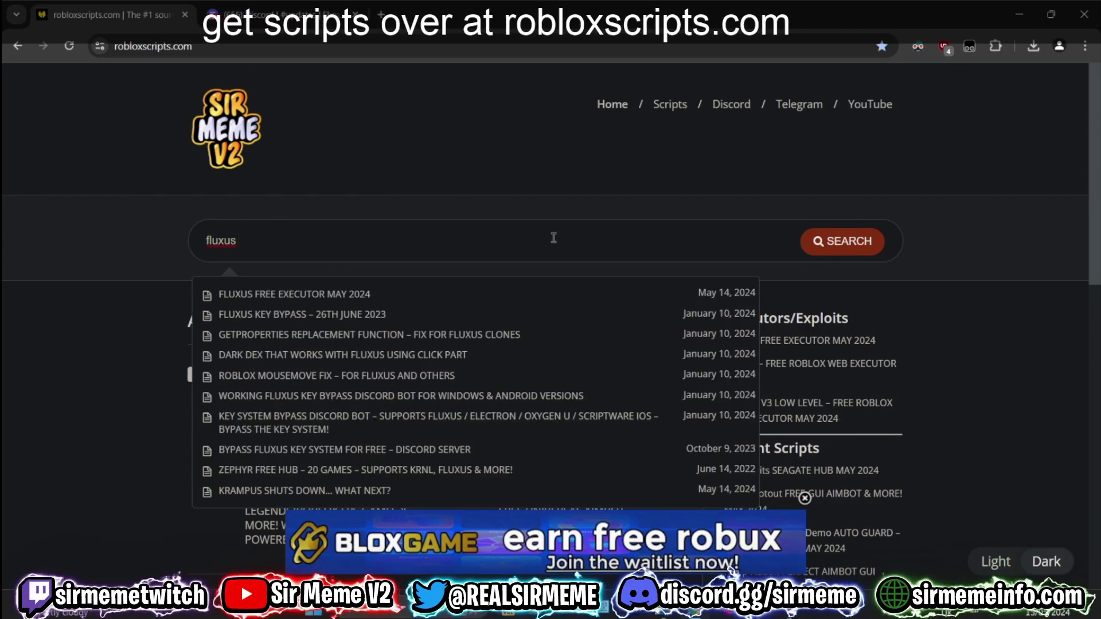
pyautogui.click(281, 294)
# Read down the article and follow its Download Latest Version Here link to MEGA
pyautogui.scroll(-6, 146, 367)
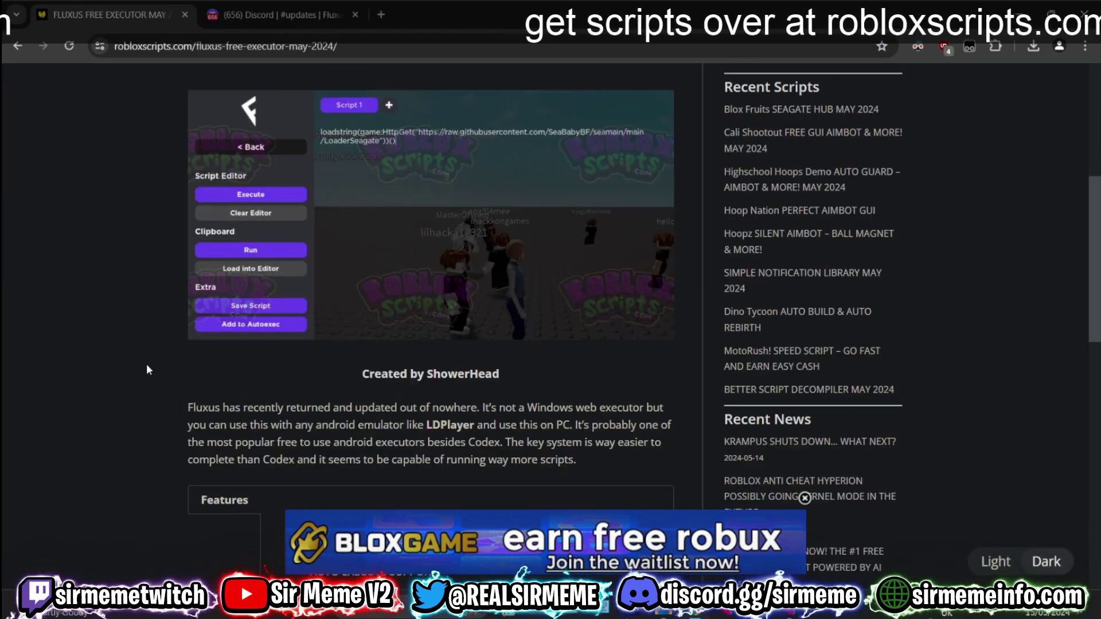
pyautogui.moveTo(358, 374); pyautogui.dragTo(515, 365)
pyautogui.click(515, 369)
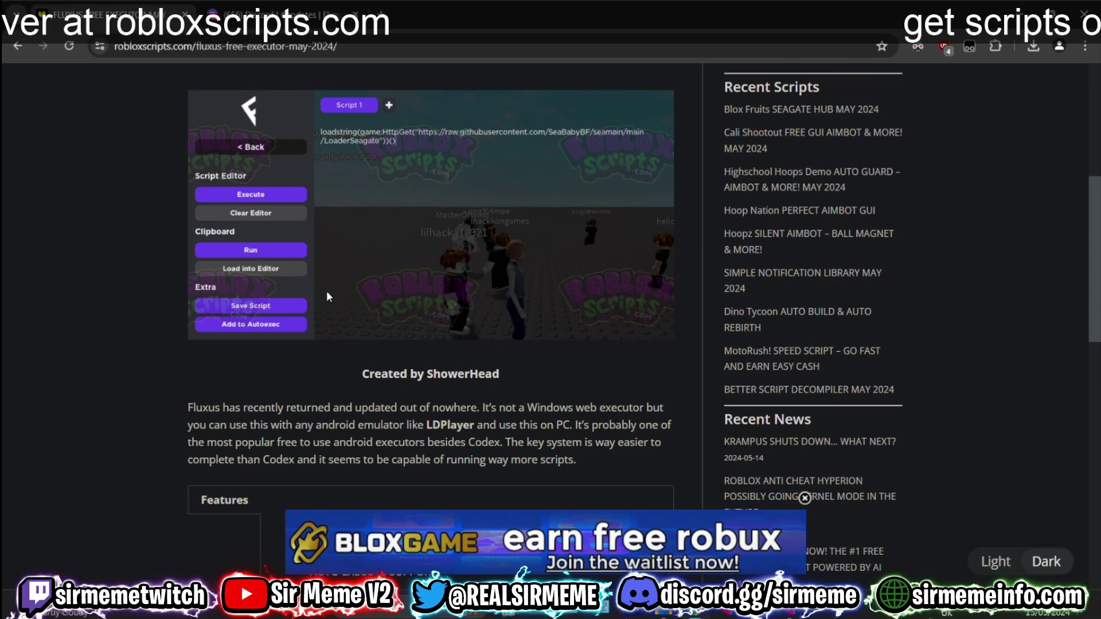
pyautogui.moveTo(299, 148); pyautogui.dragTo(365, 200)
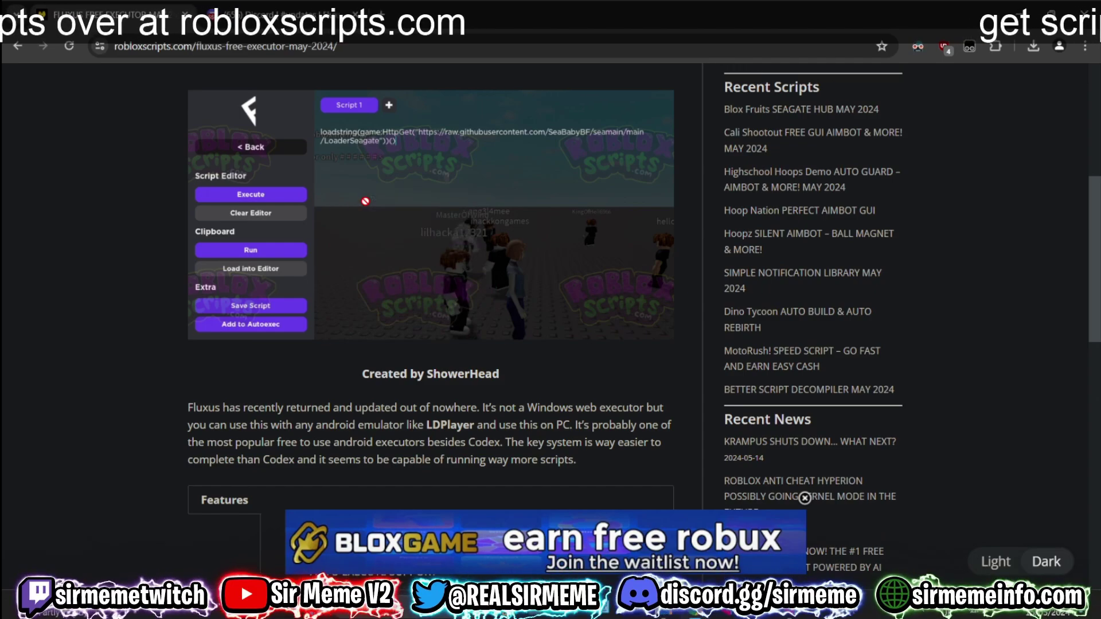
pyautogui.scroll(1, 160, 352)
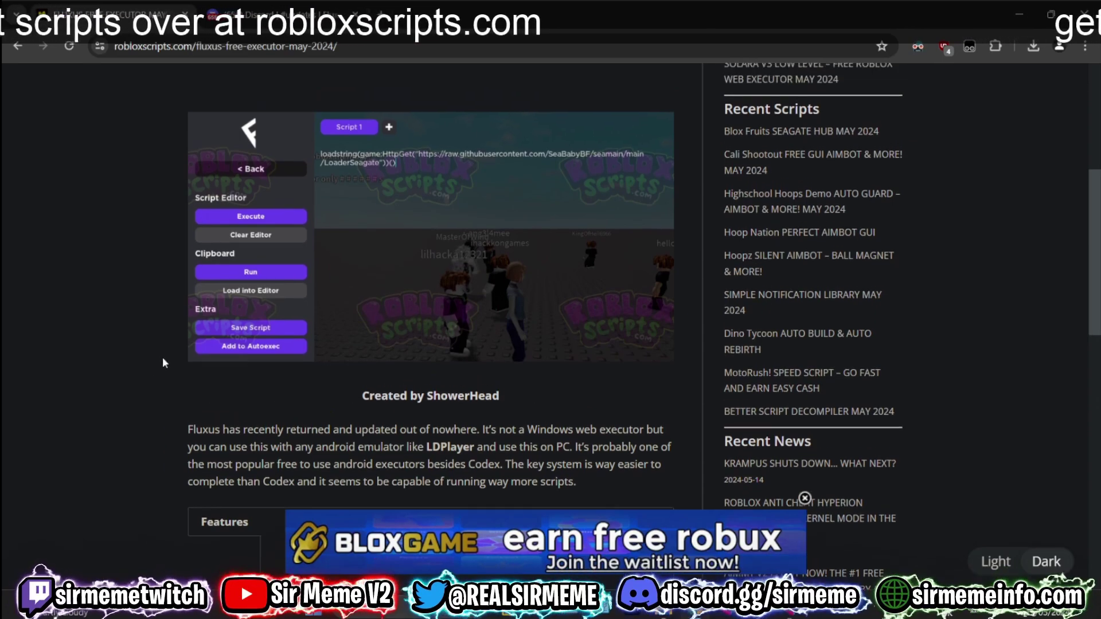
pyautogui.scroll(-5, 158, 287)
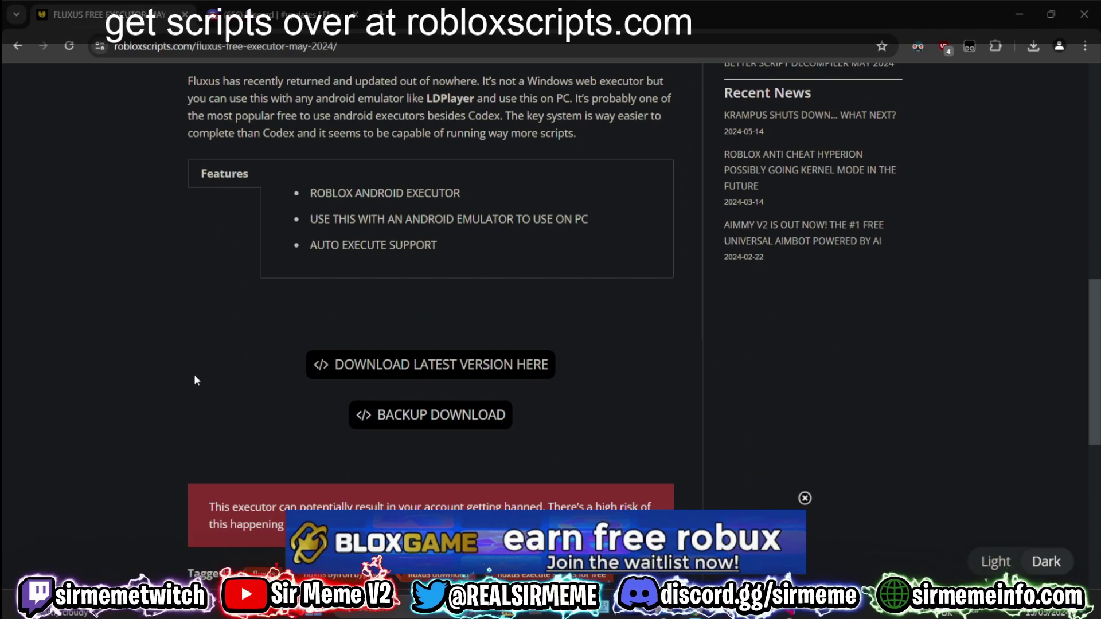
pyautogui.scroll(-2, 224, 356)
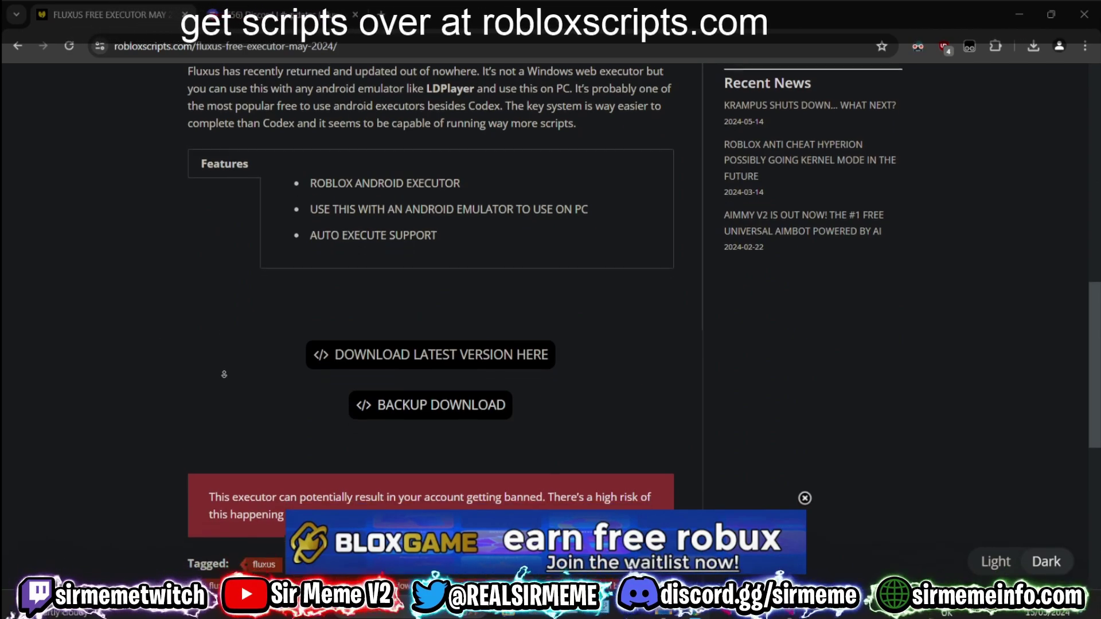
pyautogui.scroll(-1, 230, 362)
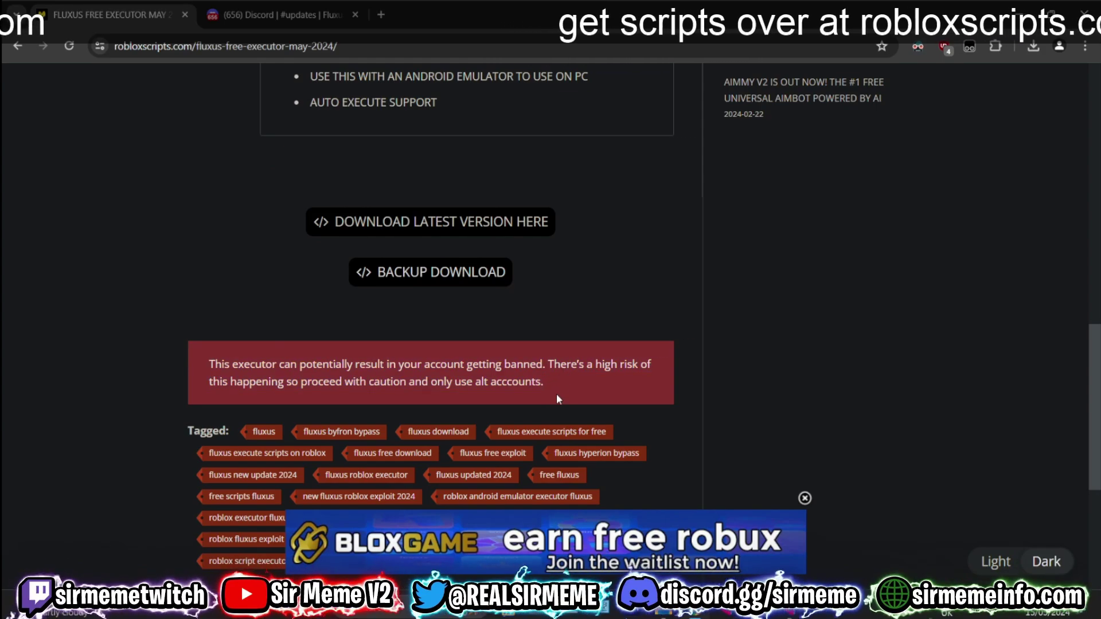
pyautogui.click(215, 359)
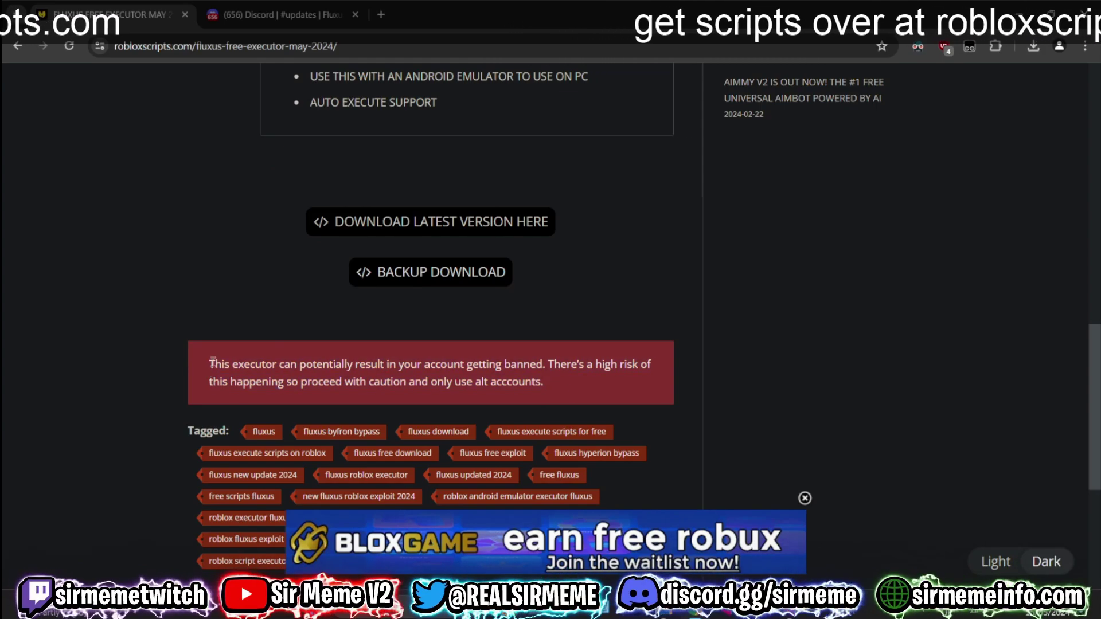
pyautogui.scroll(3, 293, 376)
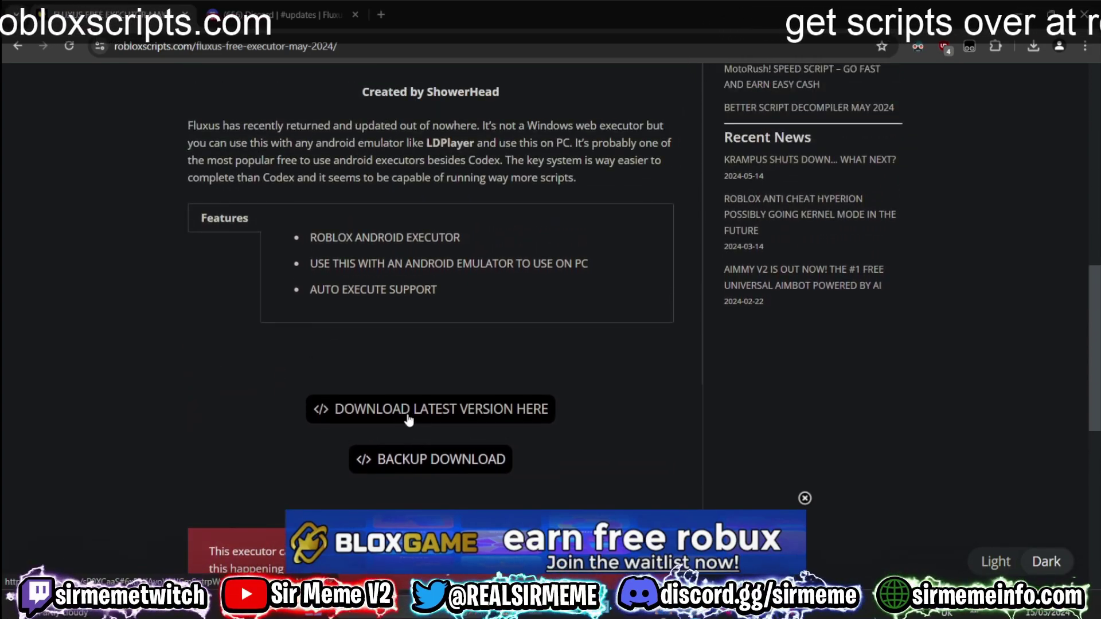
pyautogui.click(411, 419)
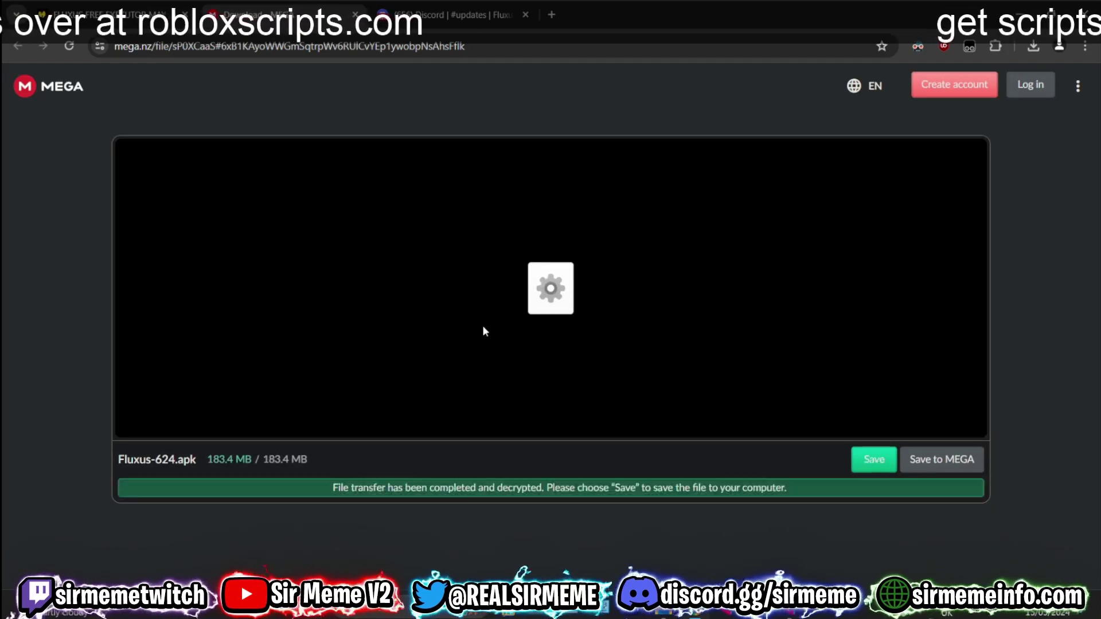
# Open Chrome's Settings page from the browser menu
pyautogui.click(1086, 47)
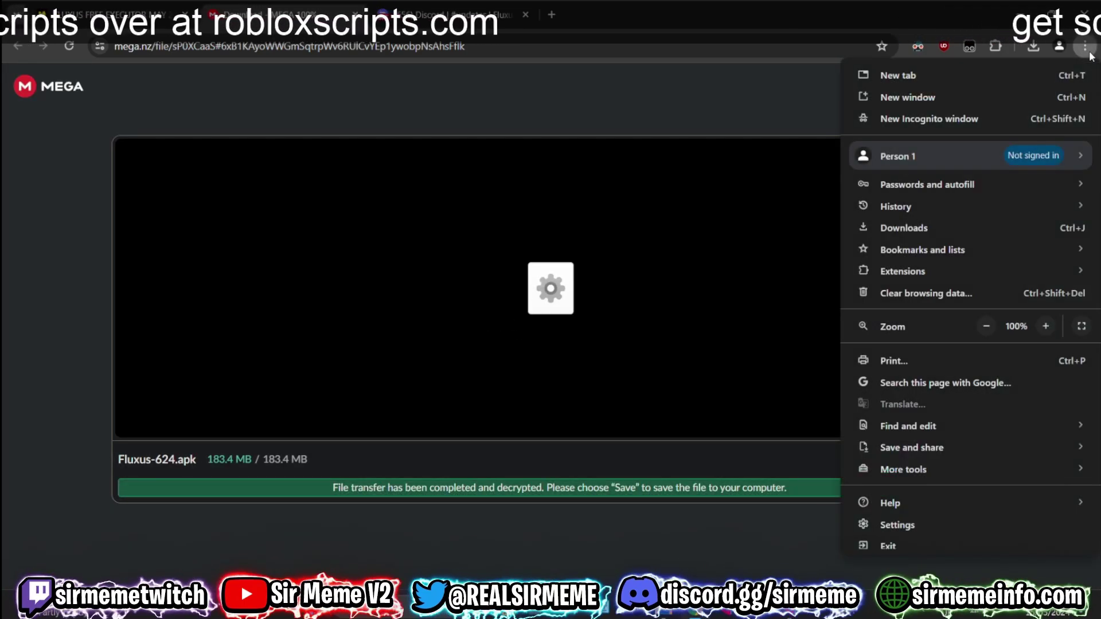
pyautogui.click(924, 526)
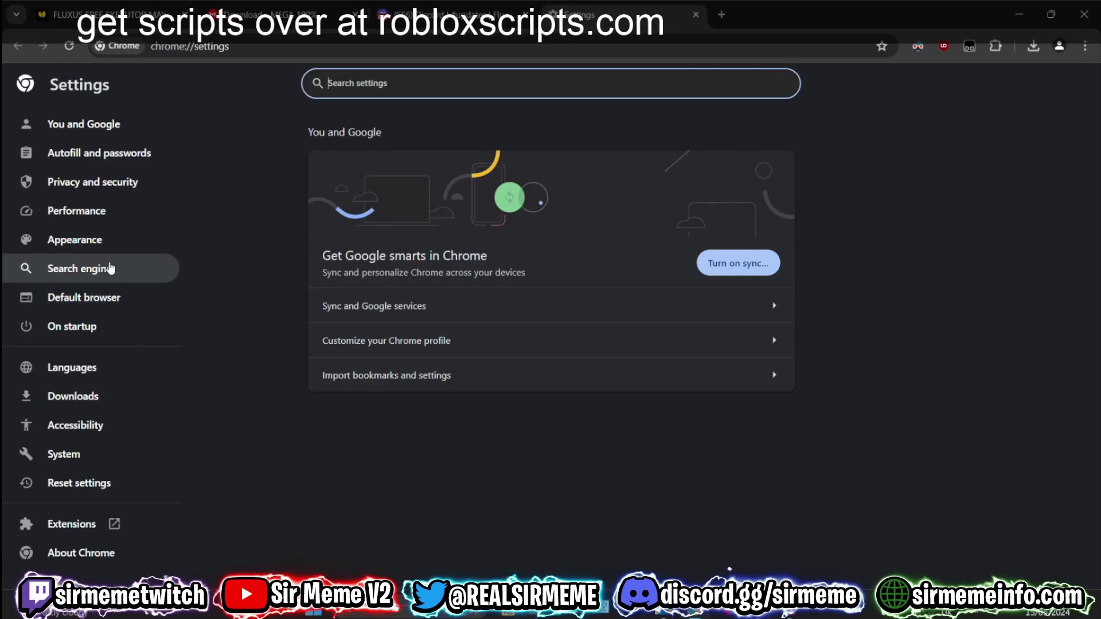
# Check under Privacy and security that Safe Browsing is set to No protection
pyautogui.click(115, 183)
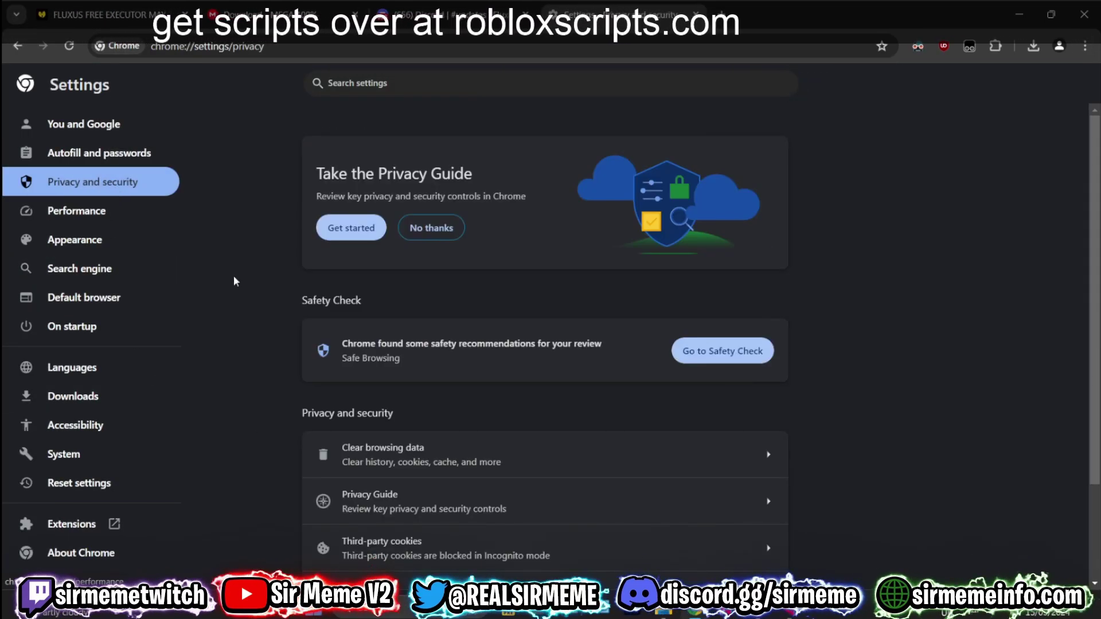
pyautogui.scroll(-2, 269, 397)
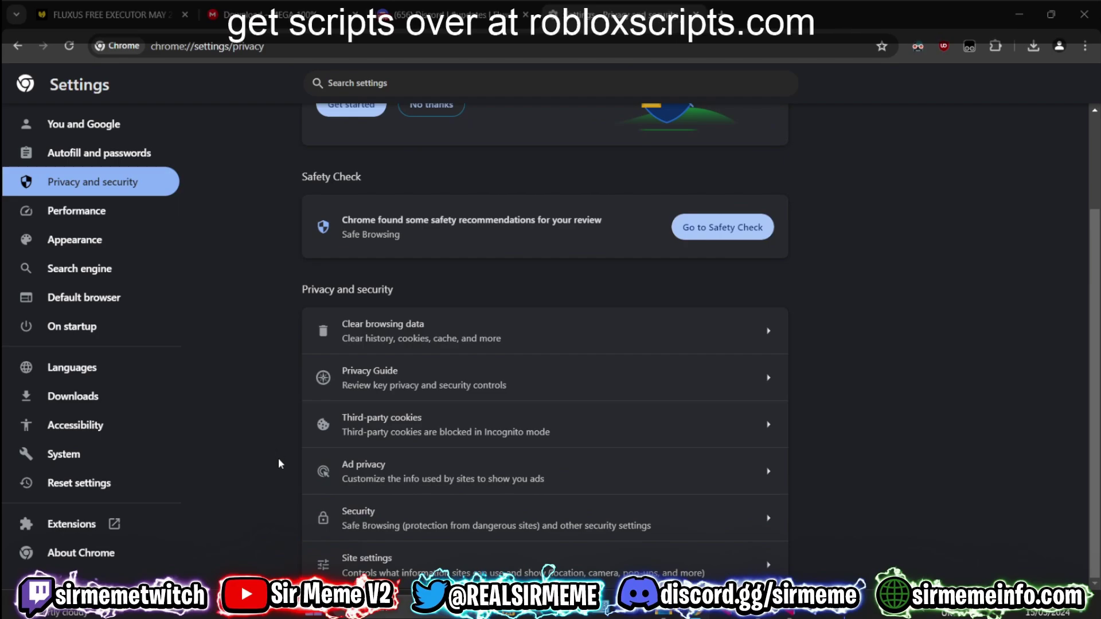
pyautogui.scroll(2, 279, 350)
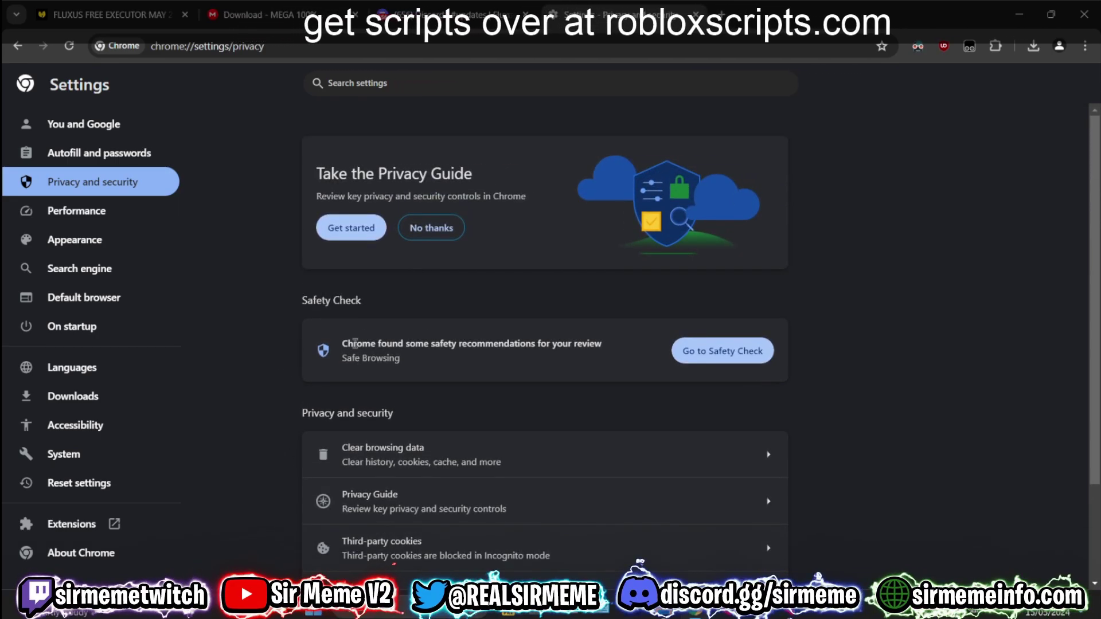
pyautogui.moveTo(355, 343); pyautogui.dragTo(601, 344)
pyautogui.click(713, 351)
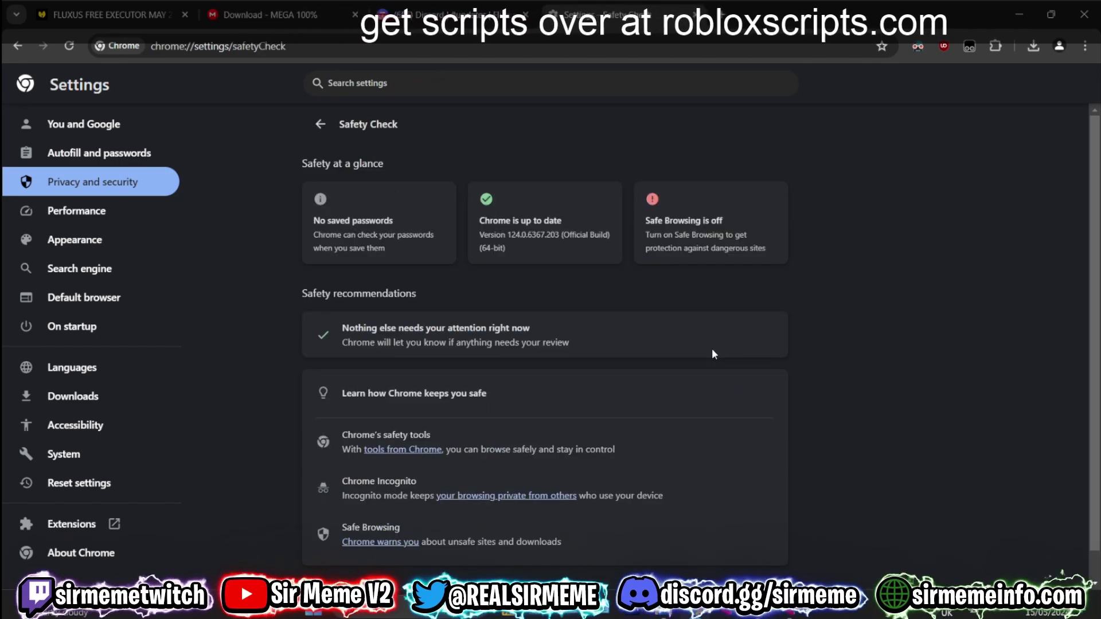
pyautogui.click(691, 233)
pyautogui.scroll(-2, 854, 381)
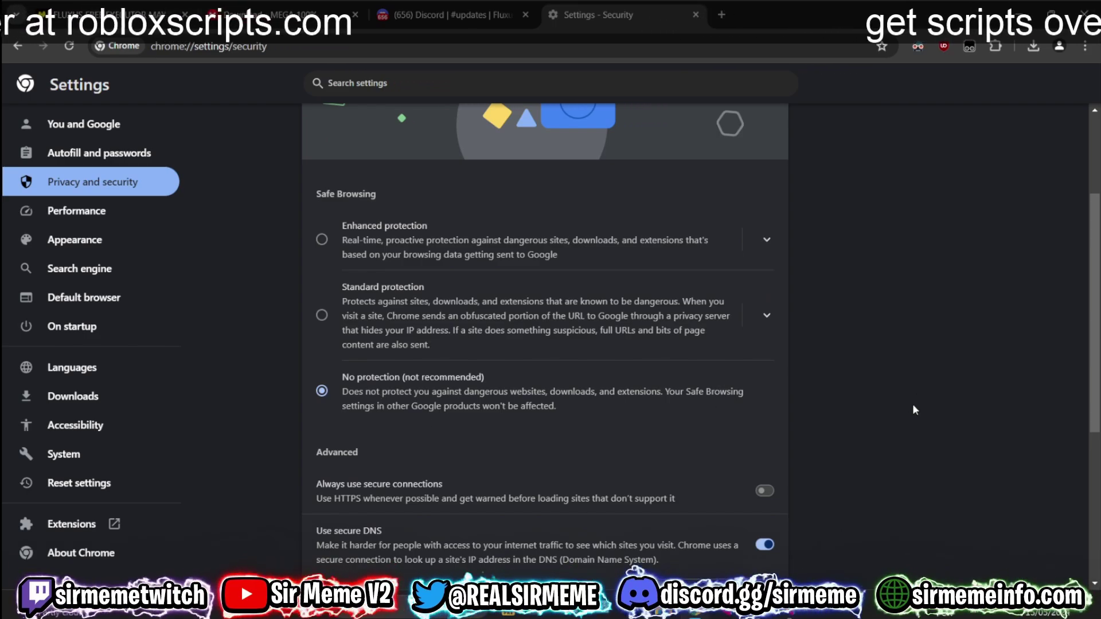
pyautogui.scroll(4, 913, 415)
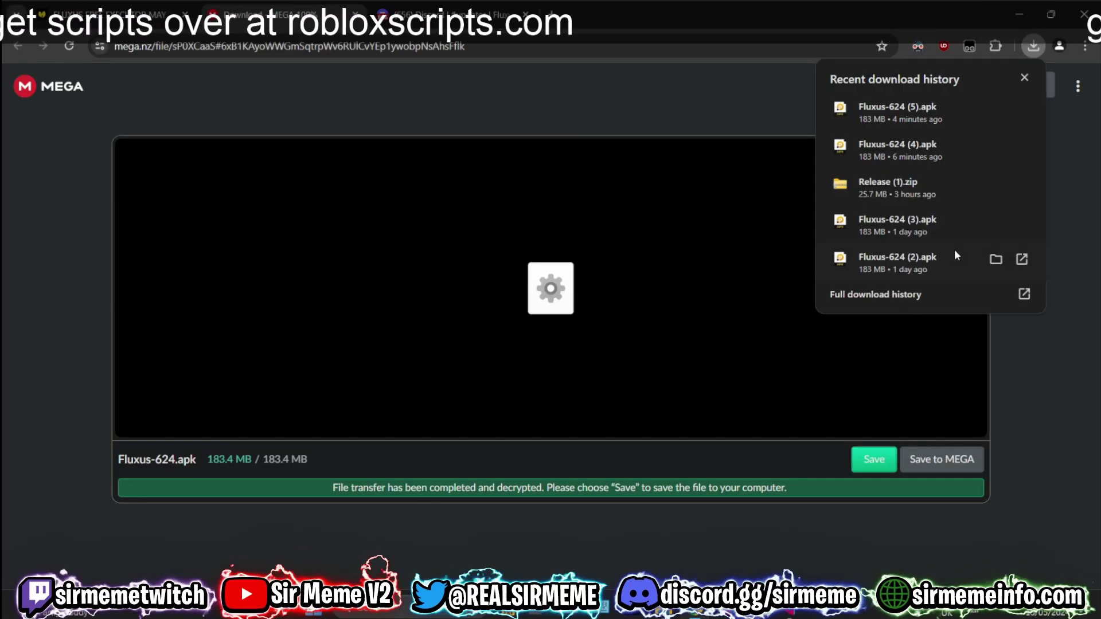
# Move the downloaded Fluxus-624 (5).apk from Chrome's downloads onto the desktop
pyautogui.moveTo(689, 11); pyautogui.dragTo(837, 122)
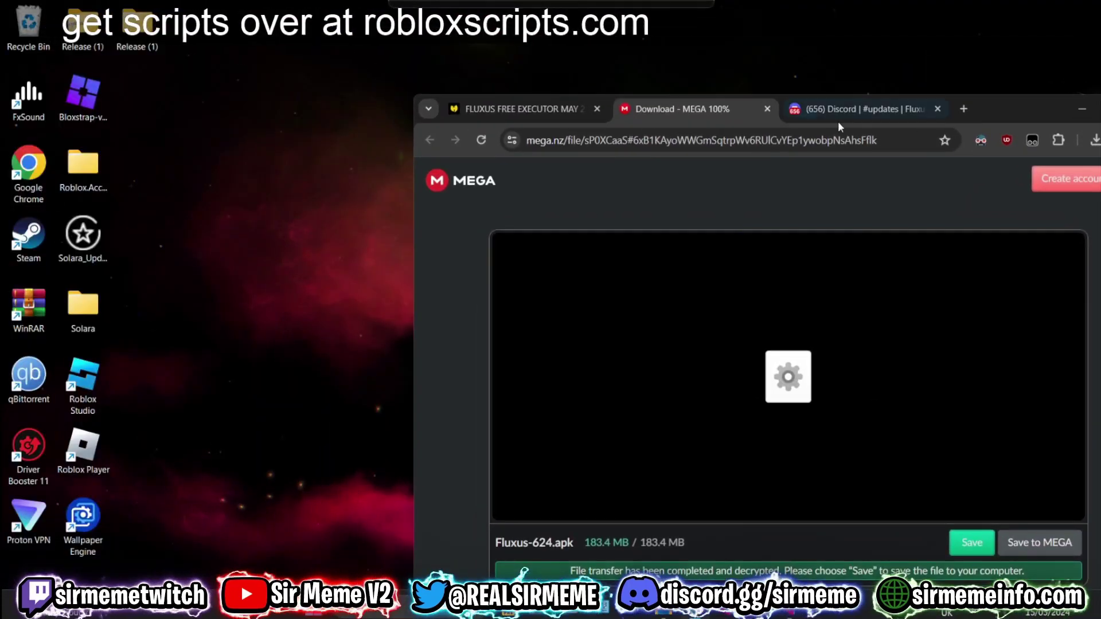
pyautogui.click(1095, 140)
pyautogui.moveTo(961, 204); pyautogui.dragTo(148, 95)
pyautogui.moveTo(54, 113); pyautogui.dragTo(133, 167)
pyautogui.moveTo(1004, 112); pyautogui.dragTo(882, 40)
# Search the web for 'ldplayer' from Chrome's address bar
pyautogui.click(724, 72)
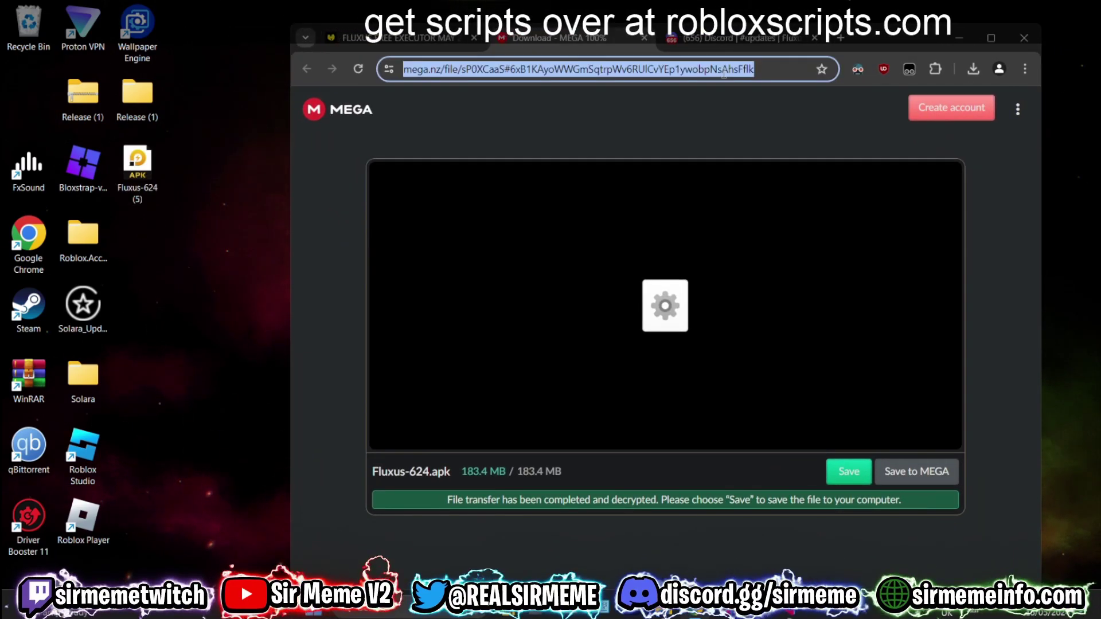
pyautogui.write('ld pl')
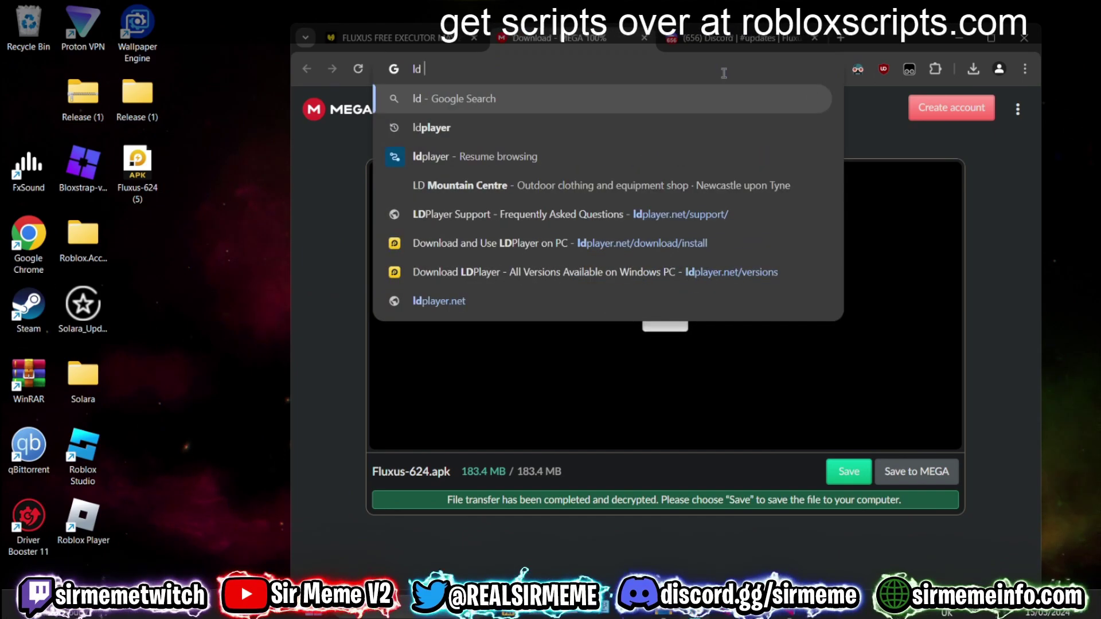
pyautogui.press('BackSpace')
pyautogui.press('BackSpace')
pyautogui.press('BackSpace')
pyautogui.write('player')
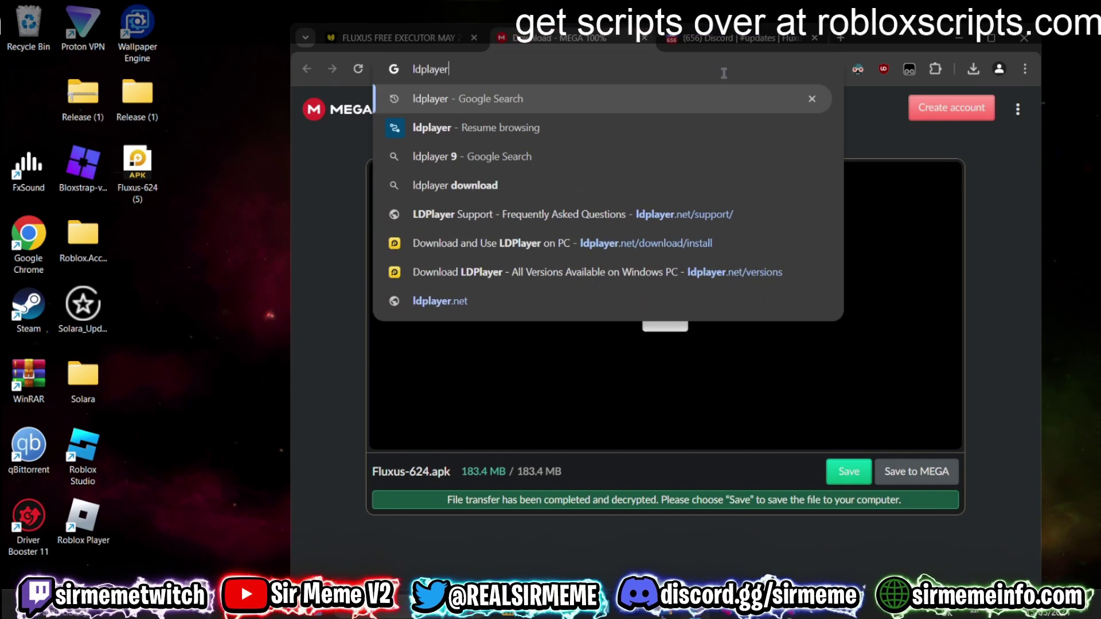
pyautogui.press('Return')
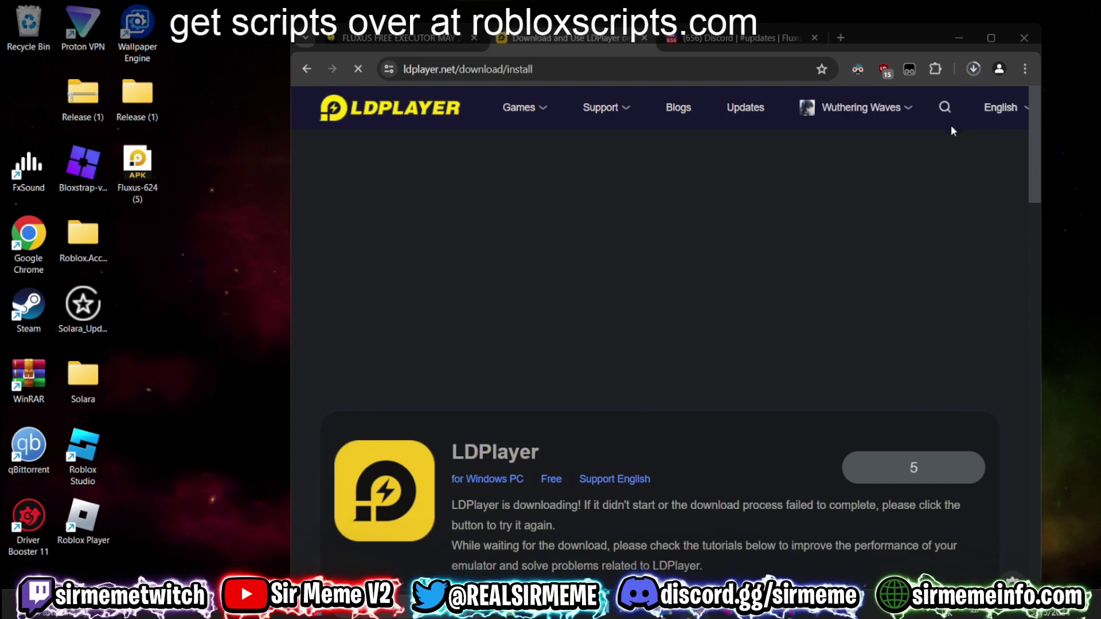
# Launch the downloaded LDPlayer 9 installer and allow its permission prompt
pyautogui.moveTo(886, 113)
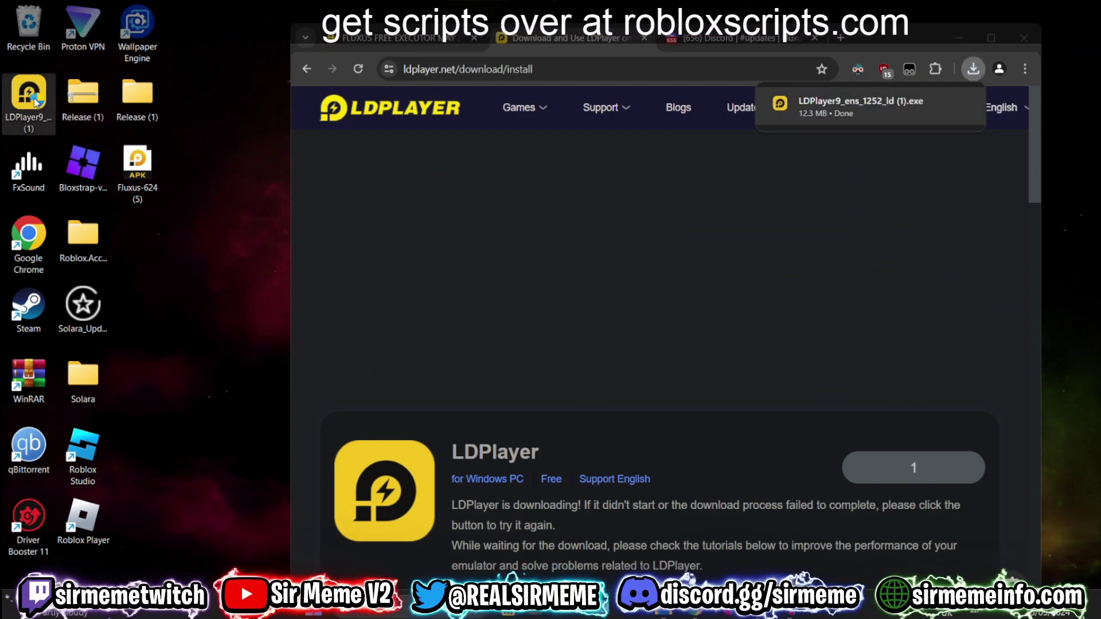
pyautogui.doubleClick(34, 99)
pyautogui.click(522, 422)
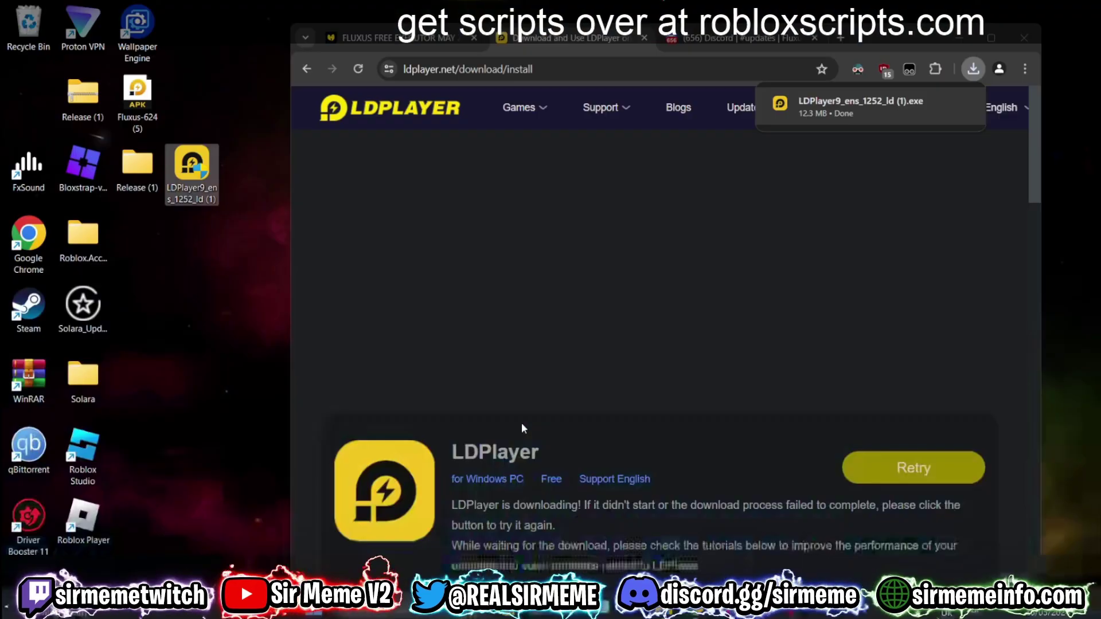
pyautogui.moveTo(889, 35); pyautogui.dragTo(931, 25)
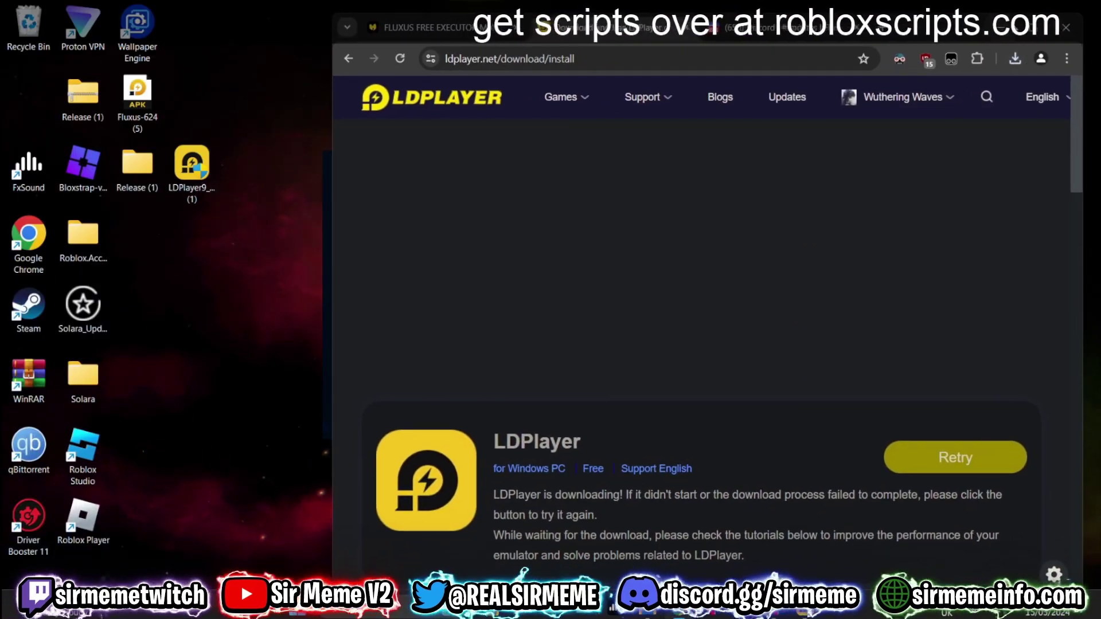
# Install LDPlayer 9 into D:\LDPlayer\LDPlayer9\ and start the emulator when finished
pyautogui.click(1013, 27)
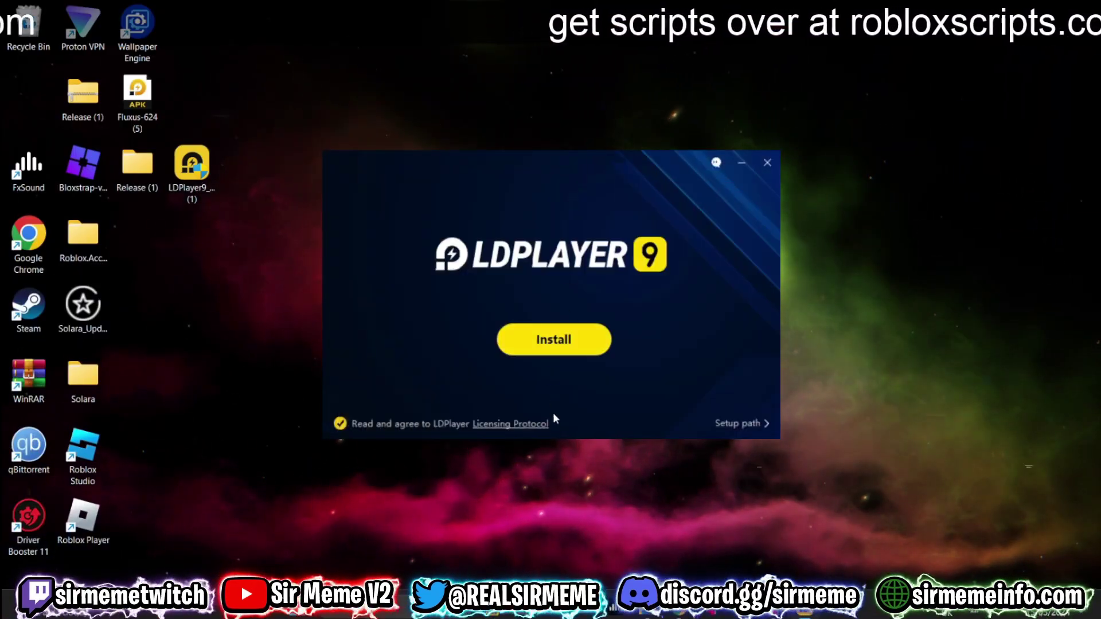
pyautogui.click(734, 423)
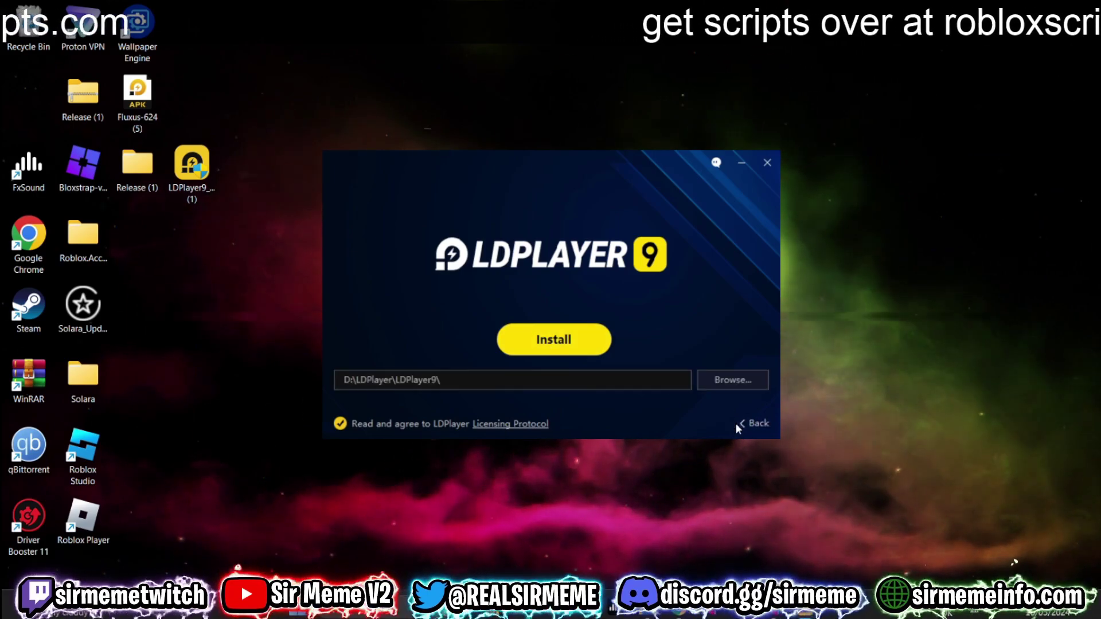
pyautogui.click(571, 339)
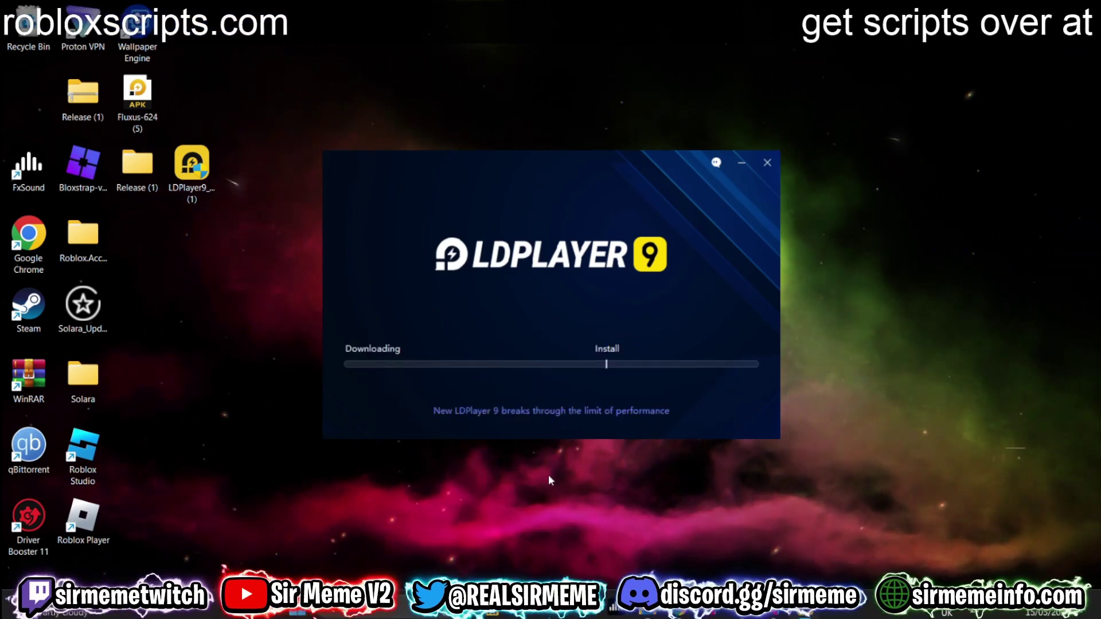
pyautogui.moveTo(521, 609)
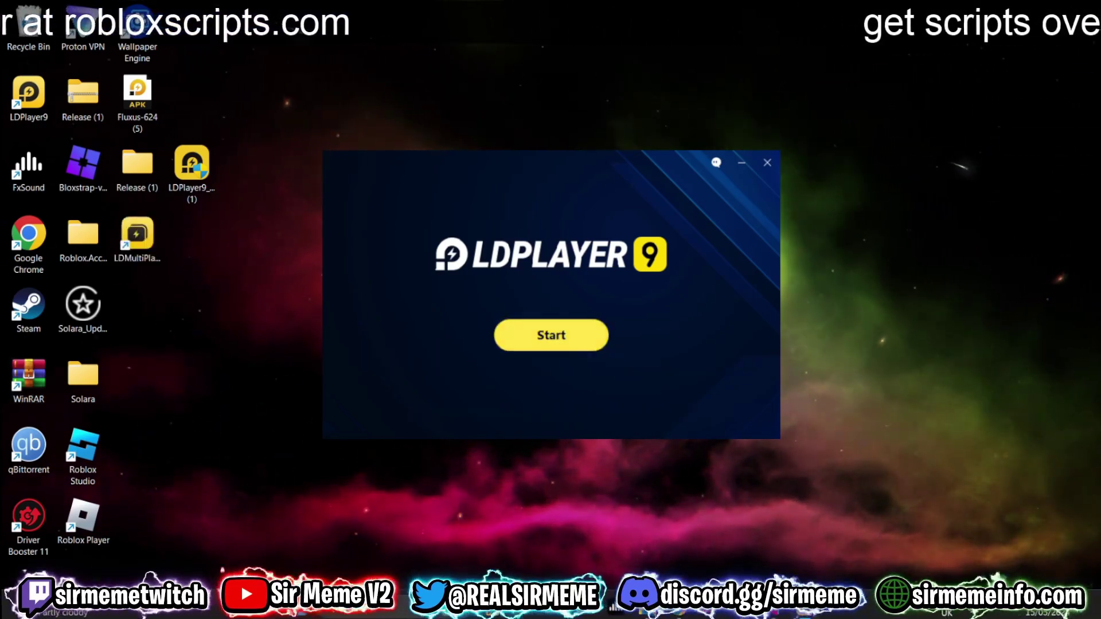
pyautogui.click(587, 334)
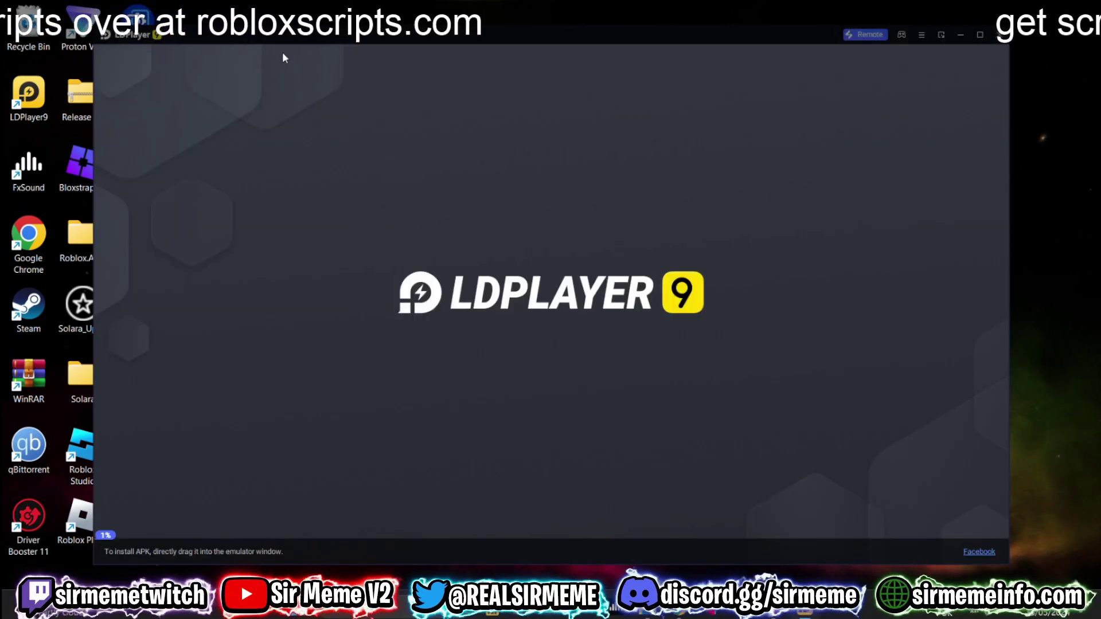
# Reposition the LDPlayer window while it boots to the Android home screen
pyautogui.moveTo(274, 35); pyautogui.dragTo(360, 39)
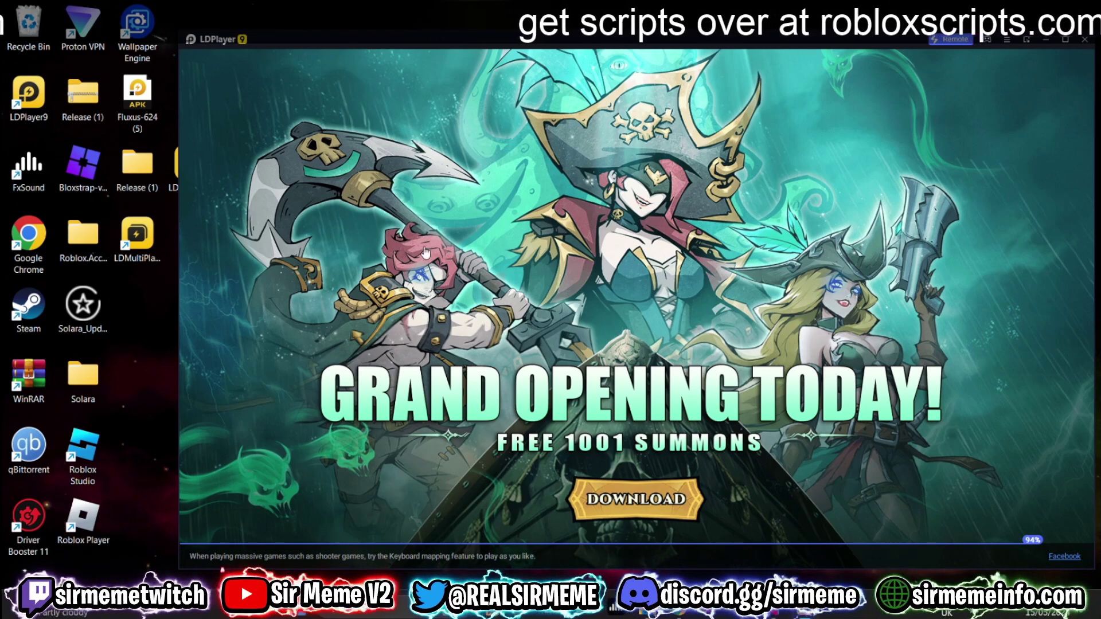
pyautogui.moveTo(411, 45); pyautogui.dragTo(376, 43)
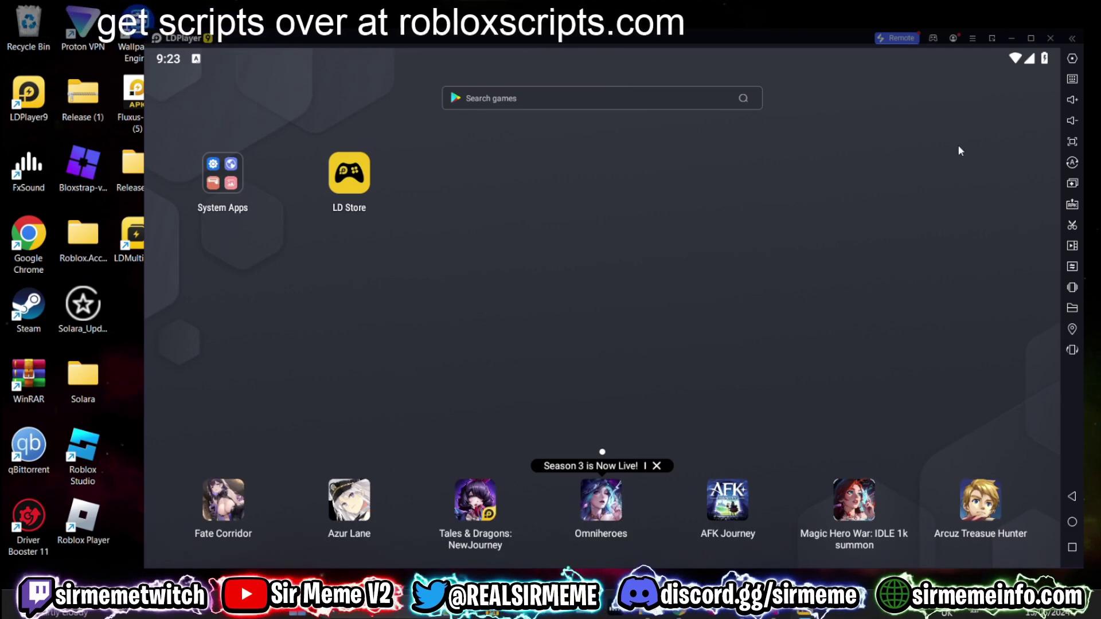
# In LDPlayer's Advanced settings, choose 8192M RAM and 6 CPU cores, then save
pyautogui.click(1070, 67)
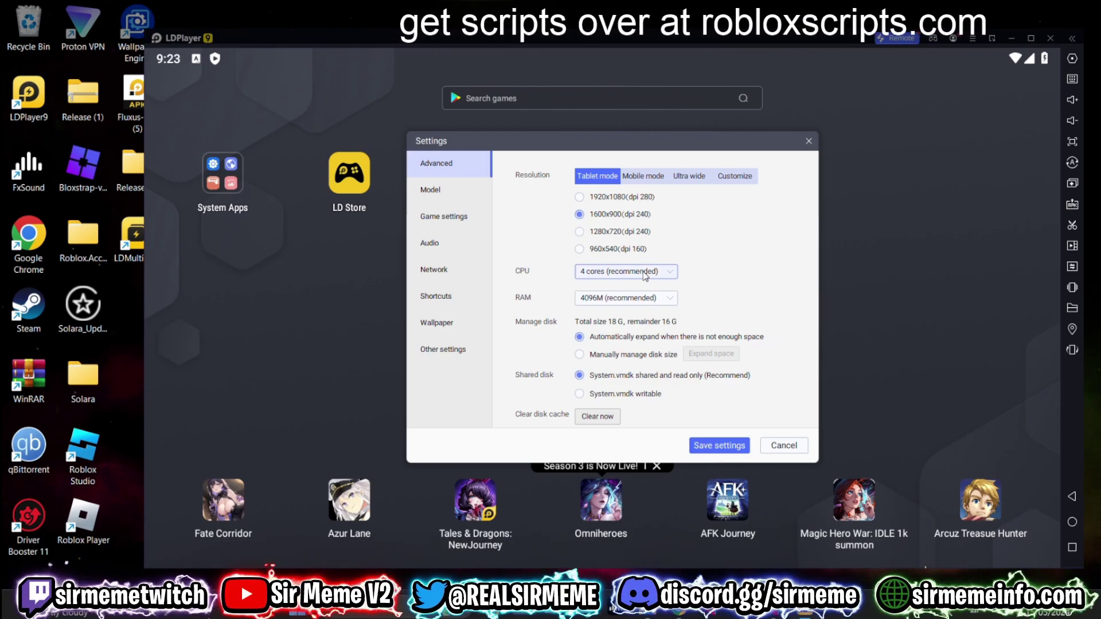
pyautogui.click(649, 303)
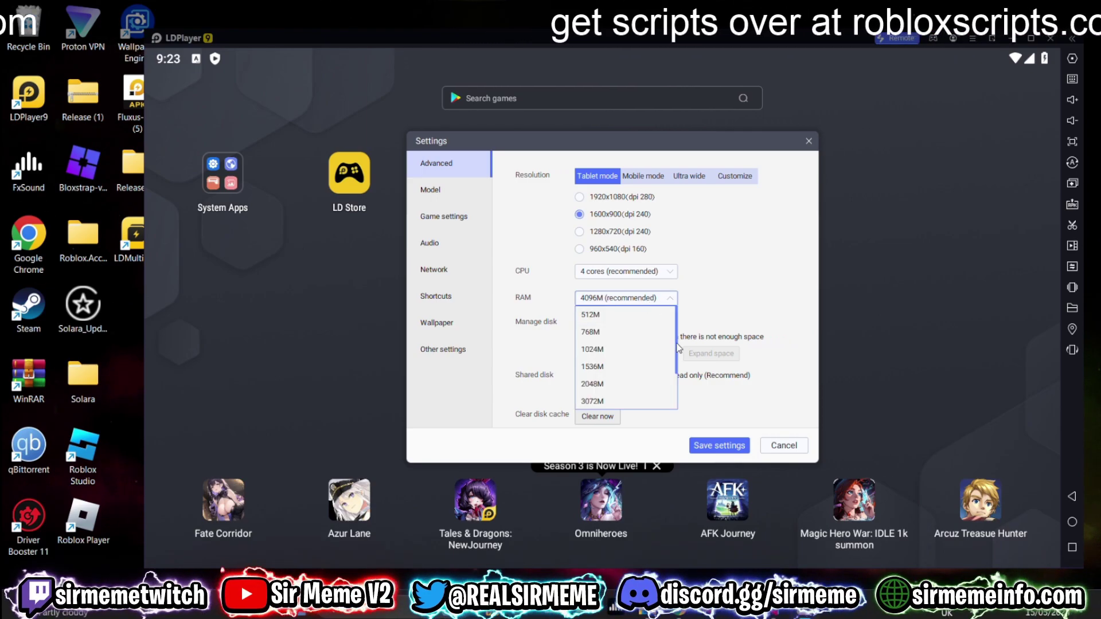
pyautogui.scroll(-2, 659, 361)
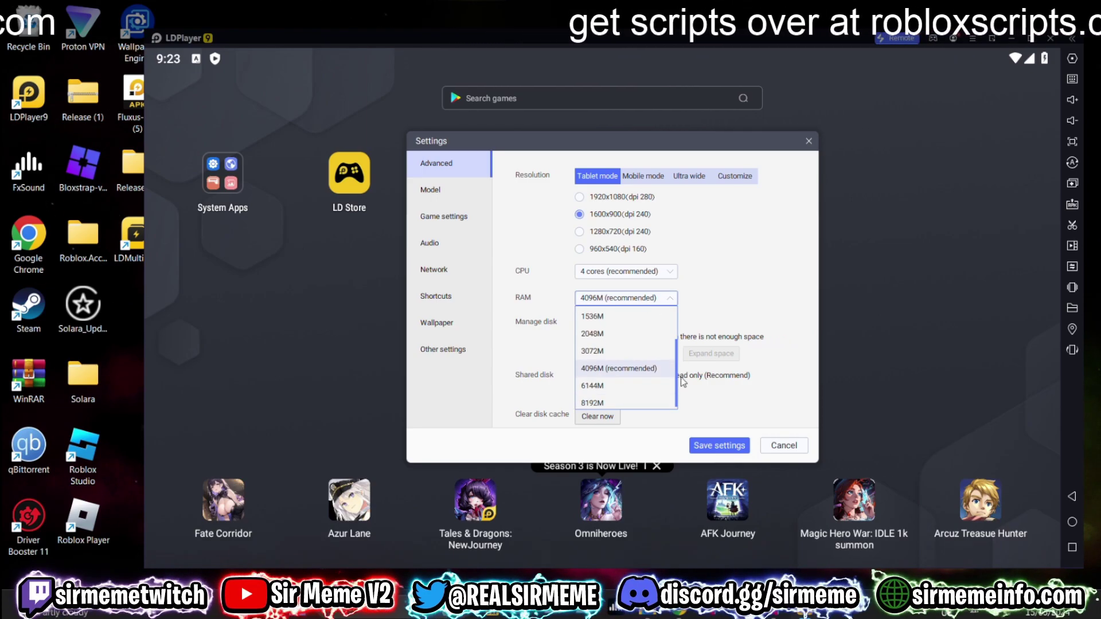
pyautogui.click(600, 401)
pyautogui.click(657, 275)
pyautogui.click(665, 282)
pyautogui.click(668, 272)
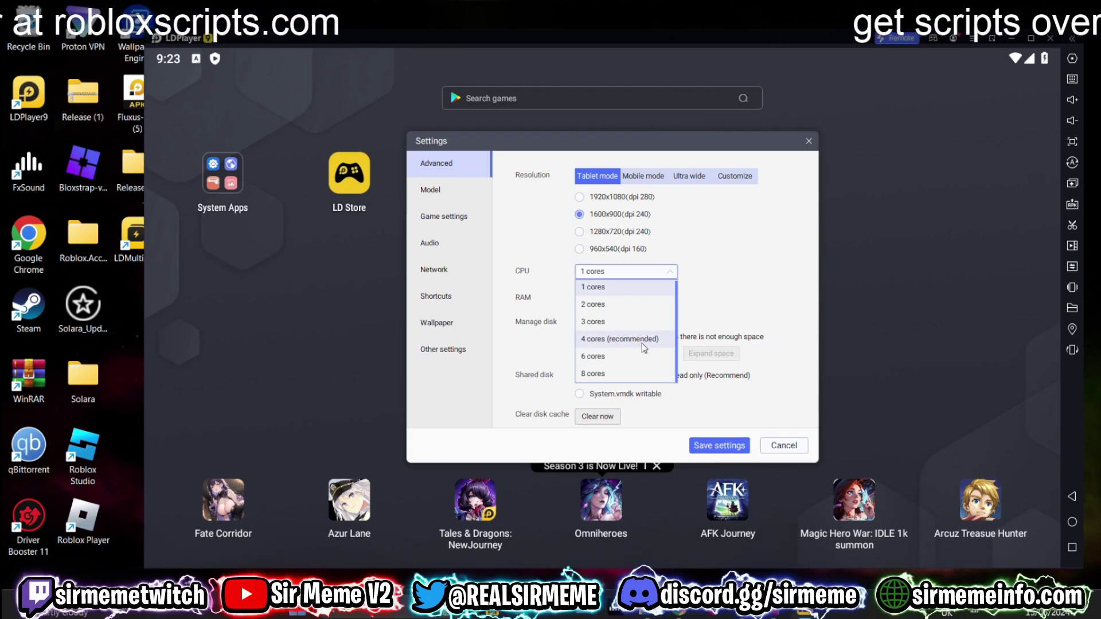
pyautogui.click(638, 358)
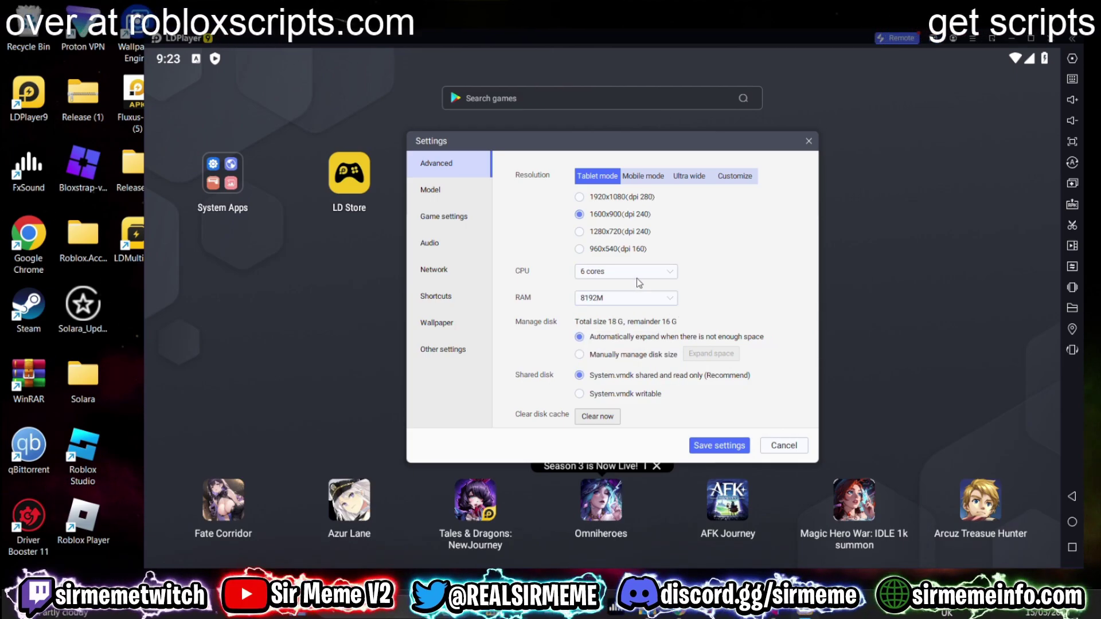
pyautogui.click(725, 446)
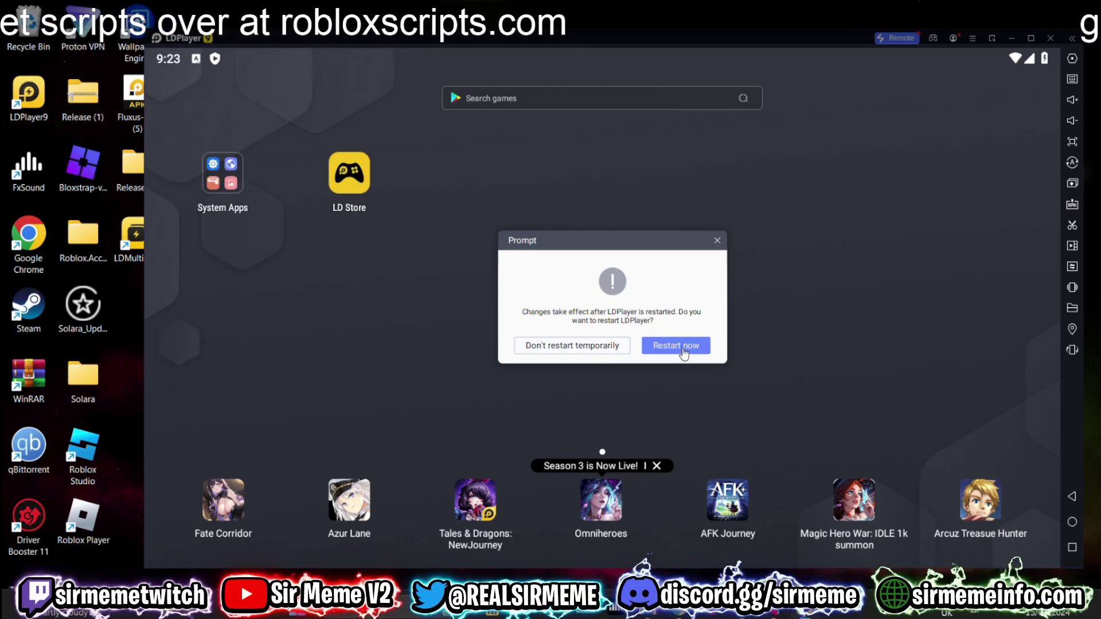
# Restart LDPlayer to apply the new settings and reposition the reopened window
pyautogui.click(683, 347)
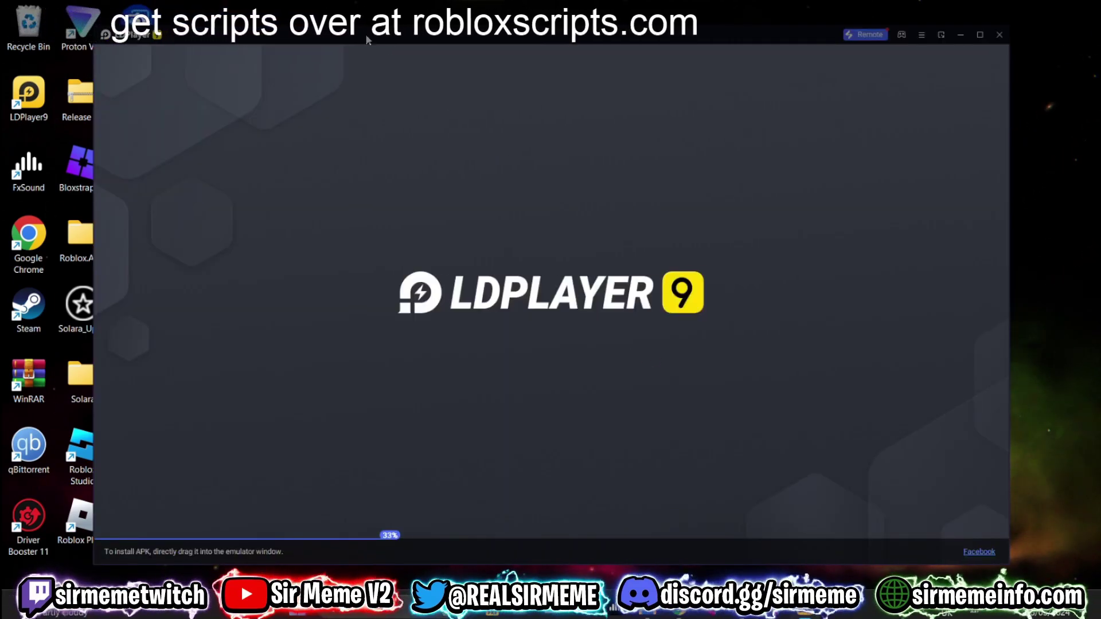
pyautogui.moveTo(366, 39); pyautogui.dragTo(437, 30)
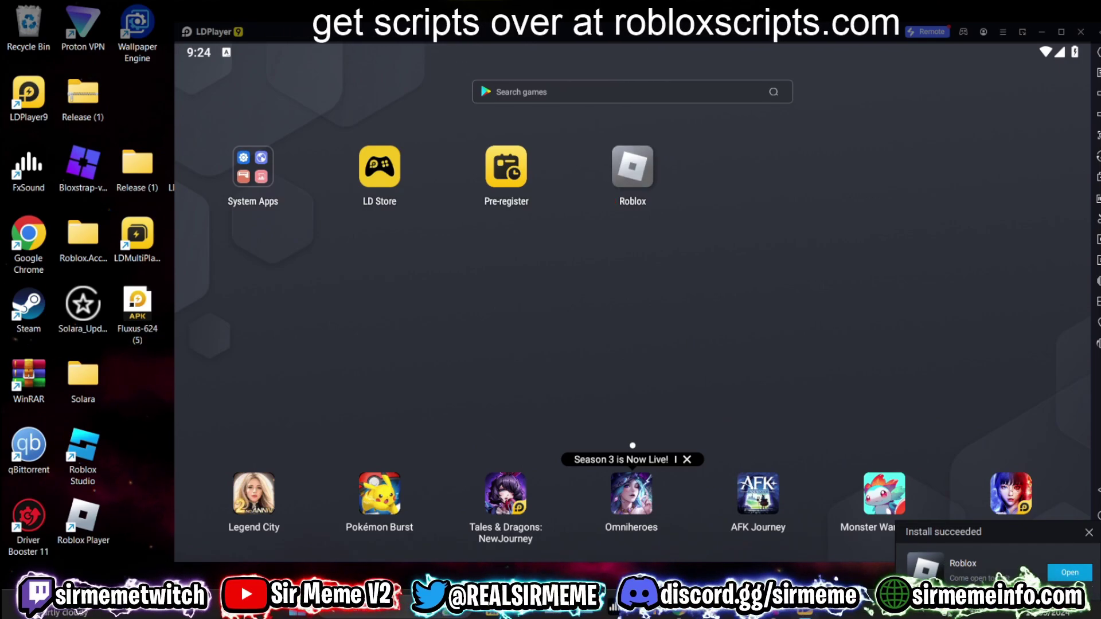
# Launch Roblox, accept the updated agreements, and open the Blox Fruits game from Home
pyautogui.click(633, 167)
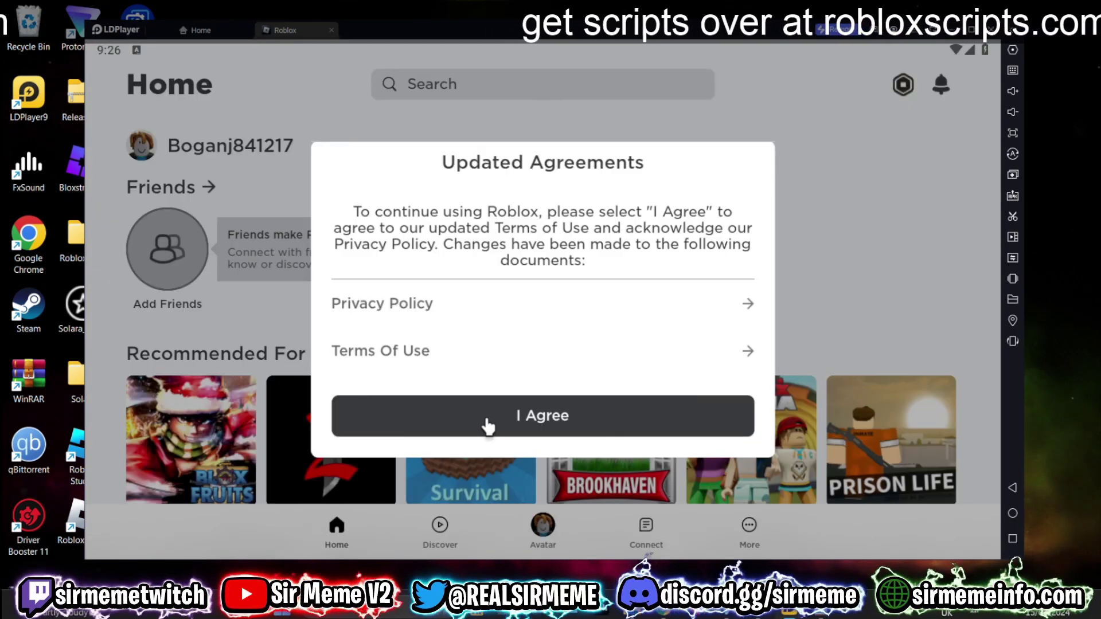
pyautogui.click(488, 424)
pyautogui.scroll(-3, 262, 376)
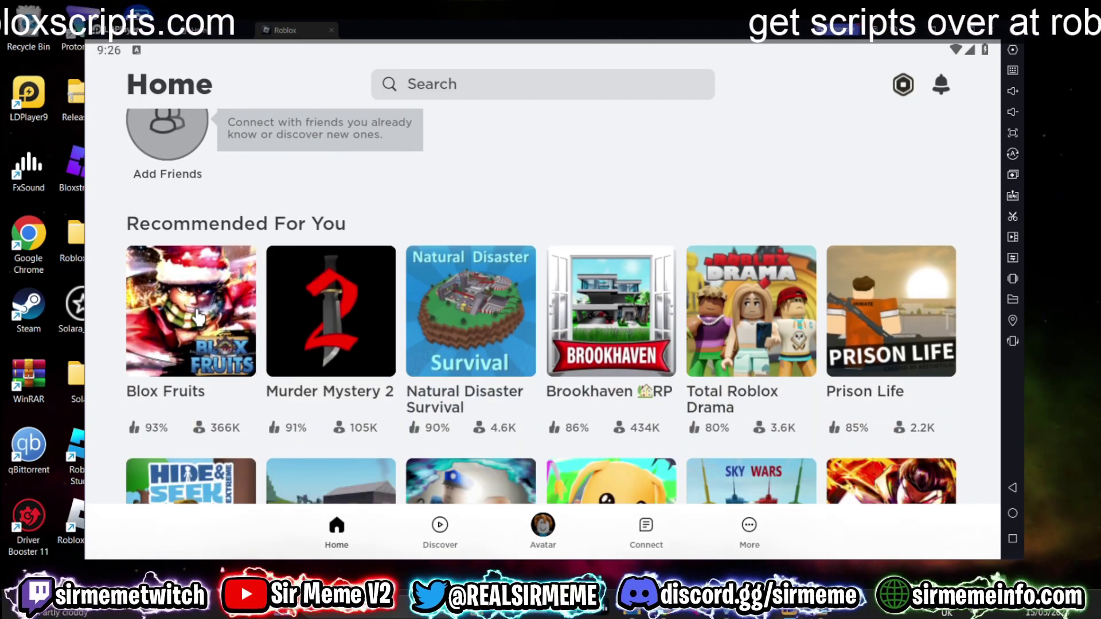
pyautogui.click(198, 316)
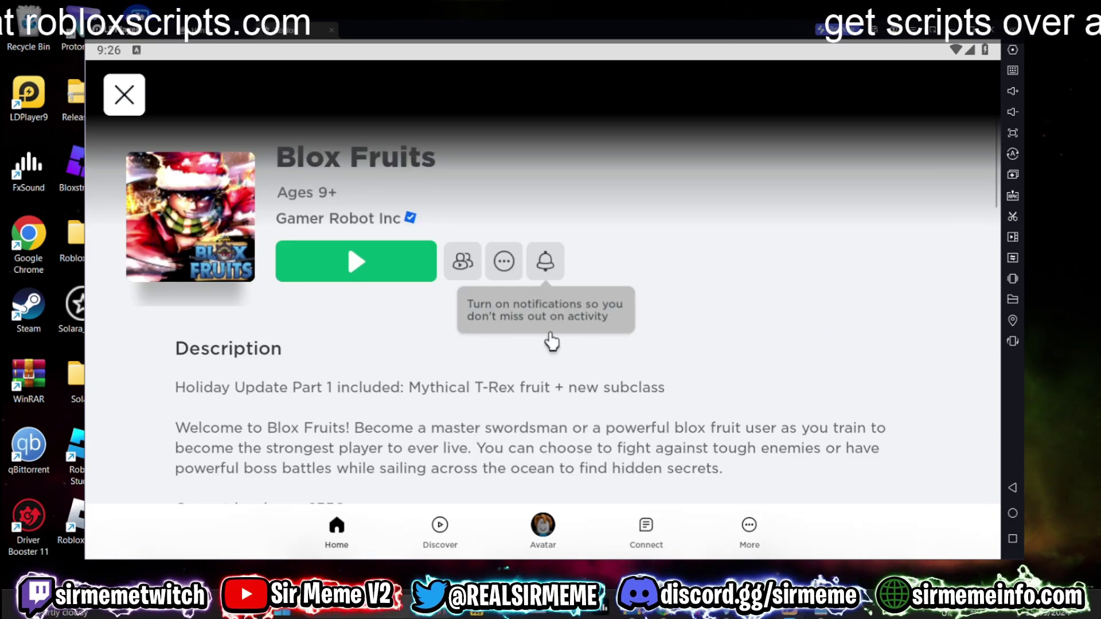
# Play Blox Fruits in a maximized emulator, join Pirates, and walk toward the houses
pyautogui.click(361, 275)
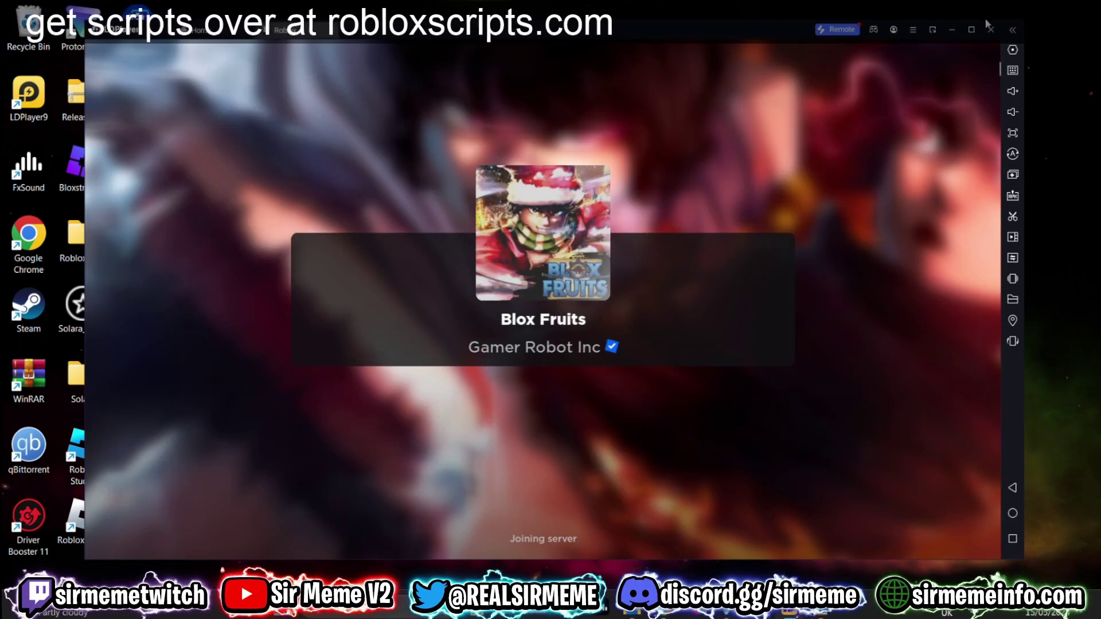
pyautogui.click(972, 30)
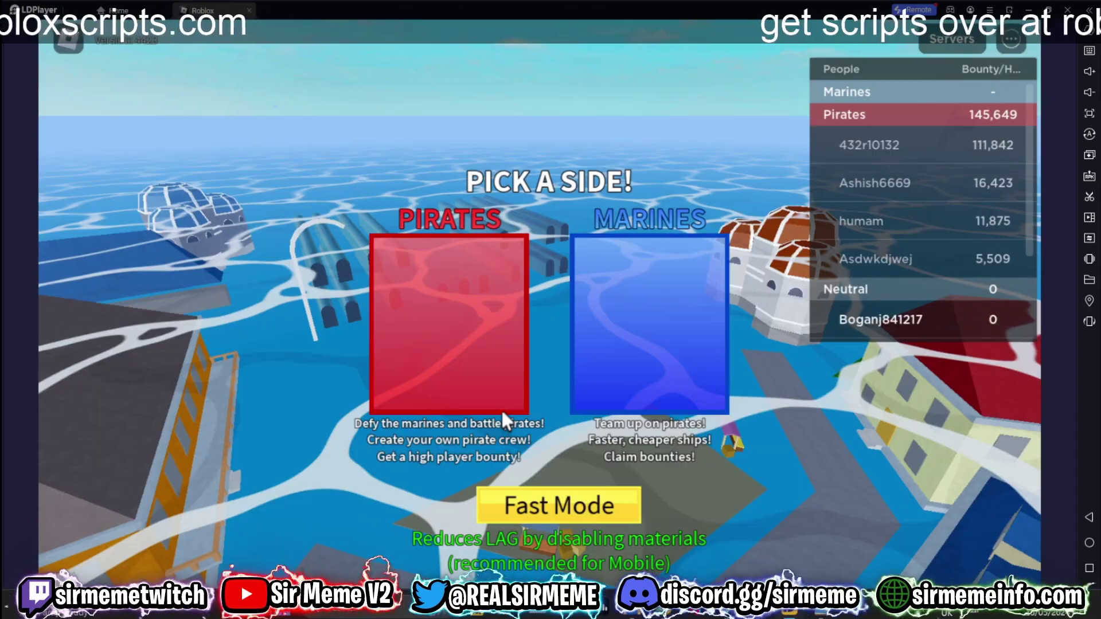
pyautogui.click(433, 347)
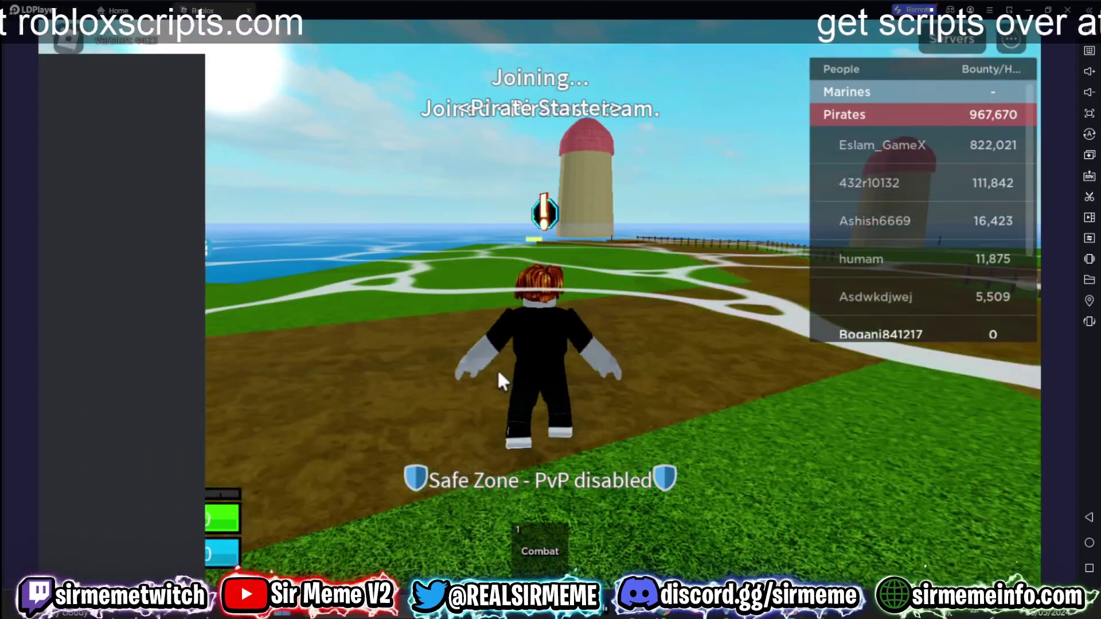
pyautogui.press('w')
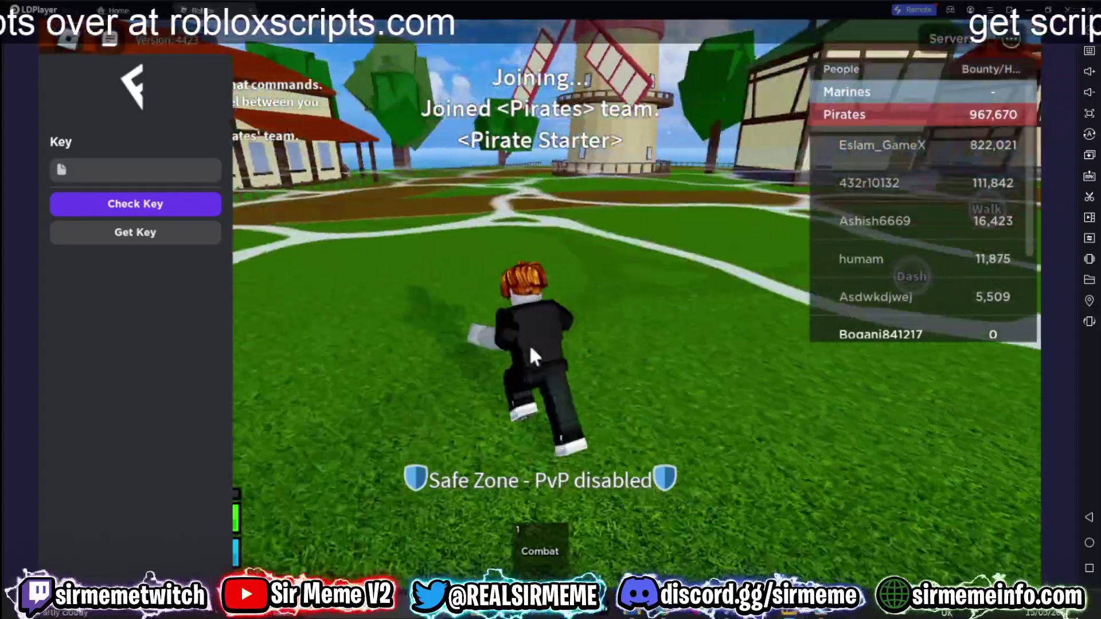
pyautogui.press('d')
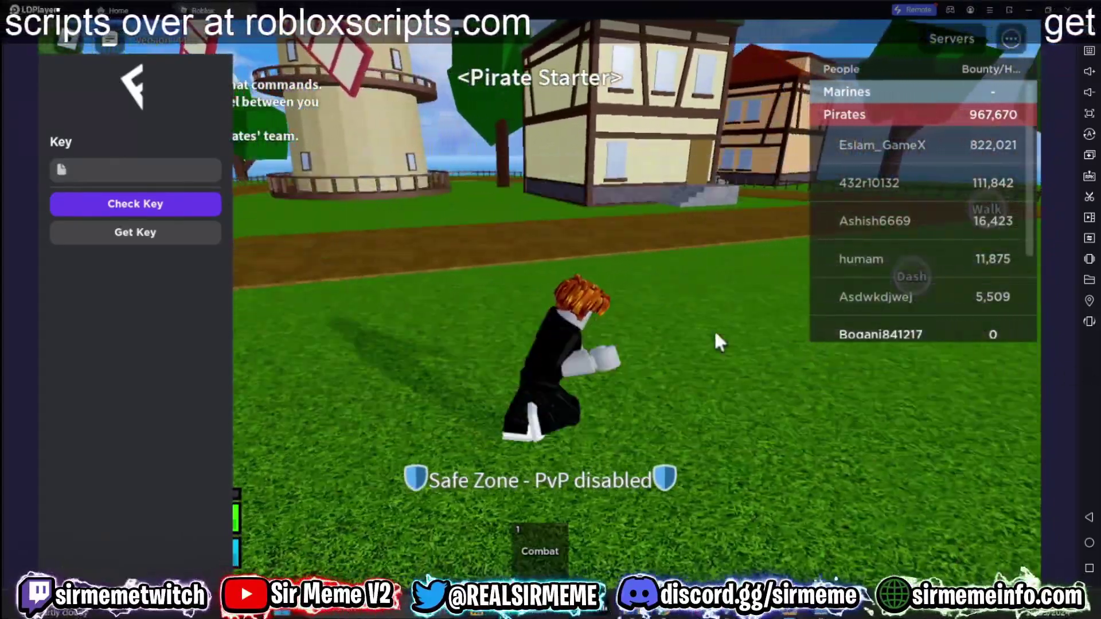
pyautogui.moveTo(715, 335); pyautogui.dragTo(592, 318)
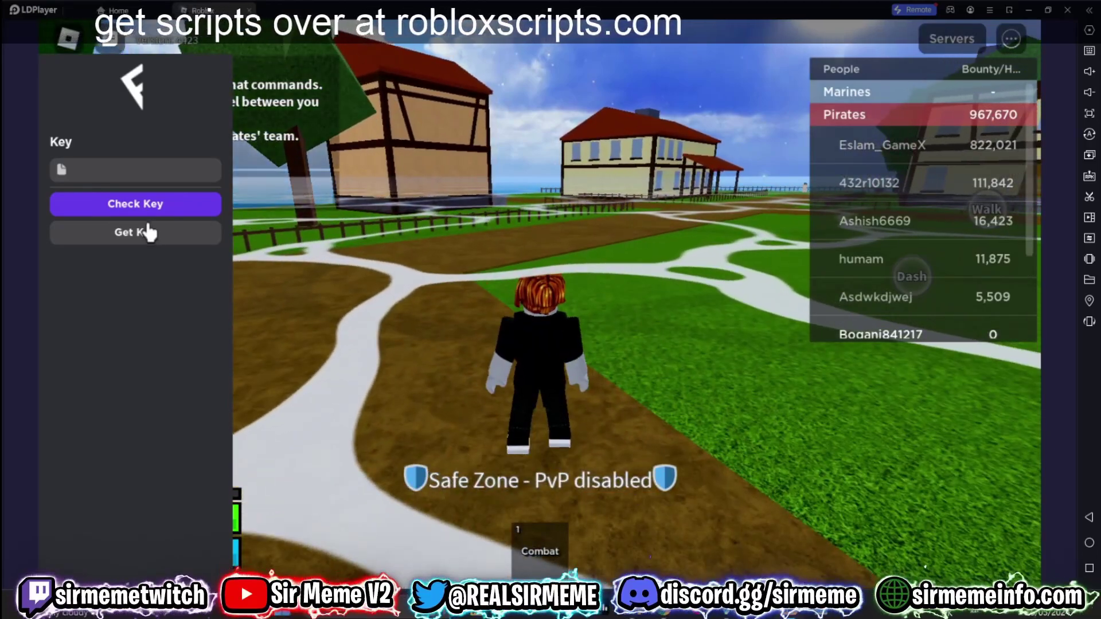
# Copy the Fluxus key link and load it in a new Chrome tab
pyautogui.click(123, 235)
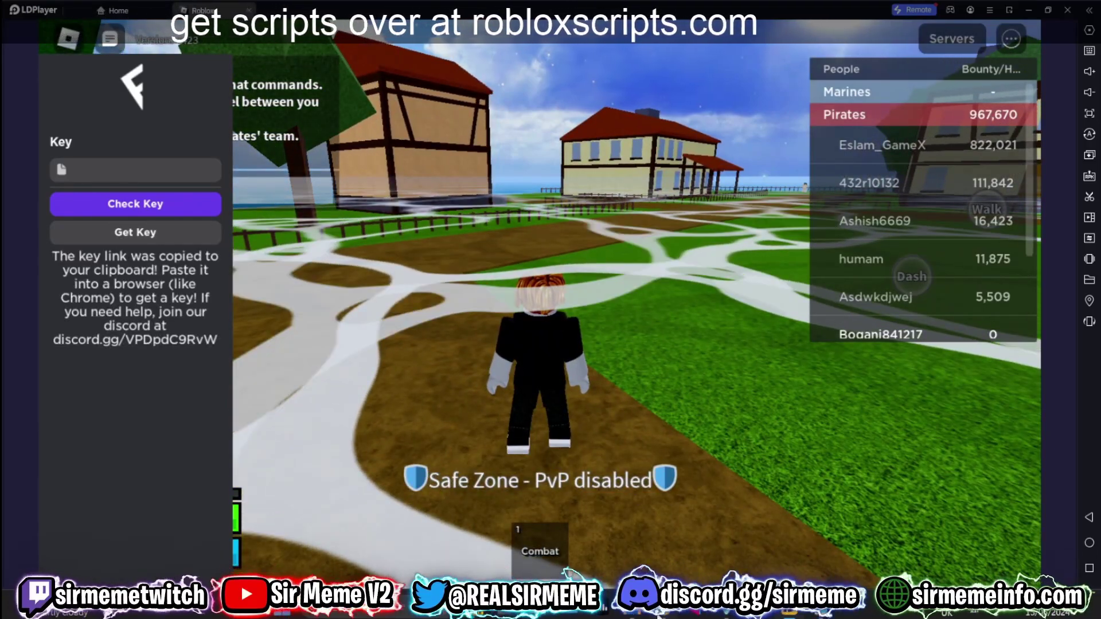
pyautogui.hotkey('alt', 'Tab')
pyautogui.click(881, 27)
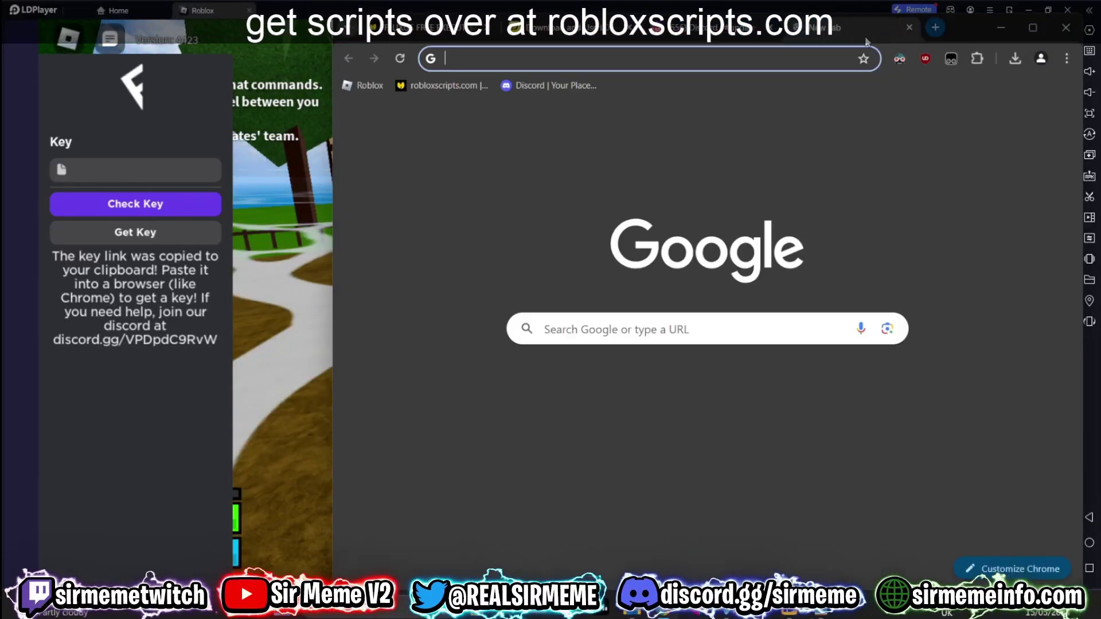
pyautogui.hotkey('ctrl', 'v')
pyautogui.press('Return')
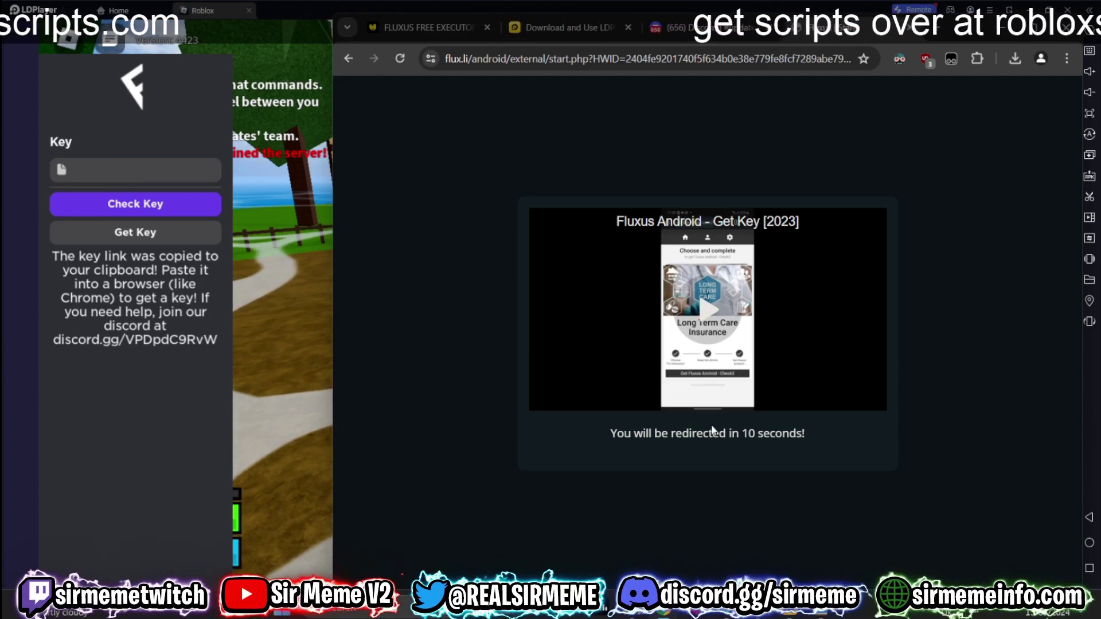
# Complete both Linkvertise checkpoints via Get Fluxus and copy the generated Fluxus key
pyautogui.click(701, 30)
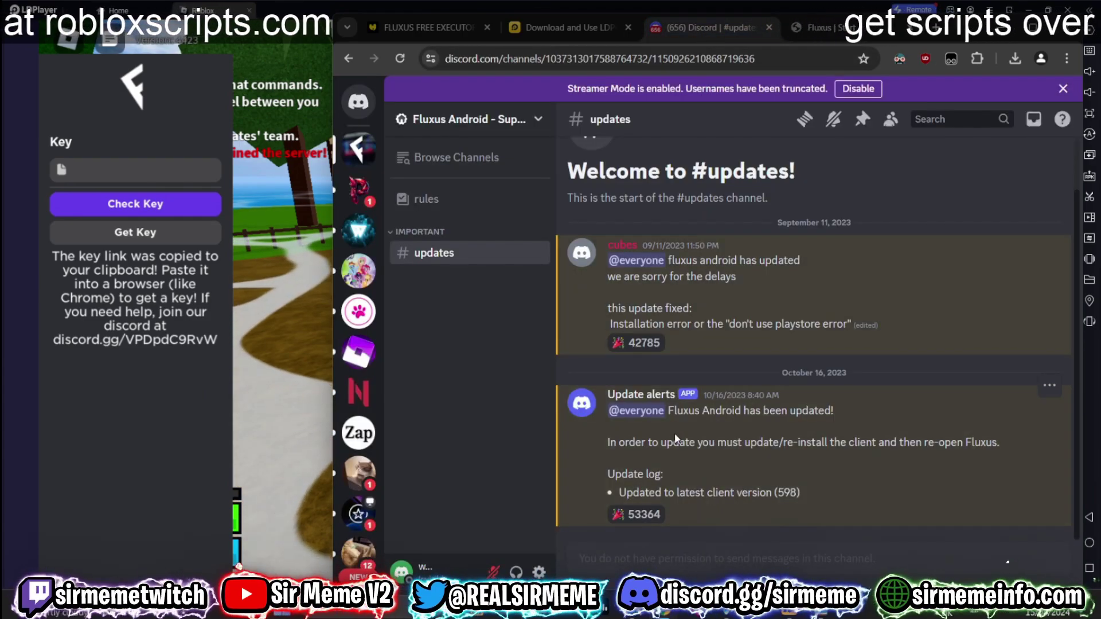
pyautogui.click(821, 34)
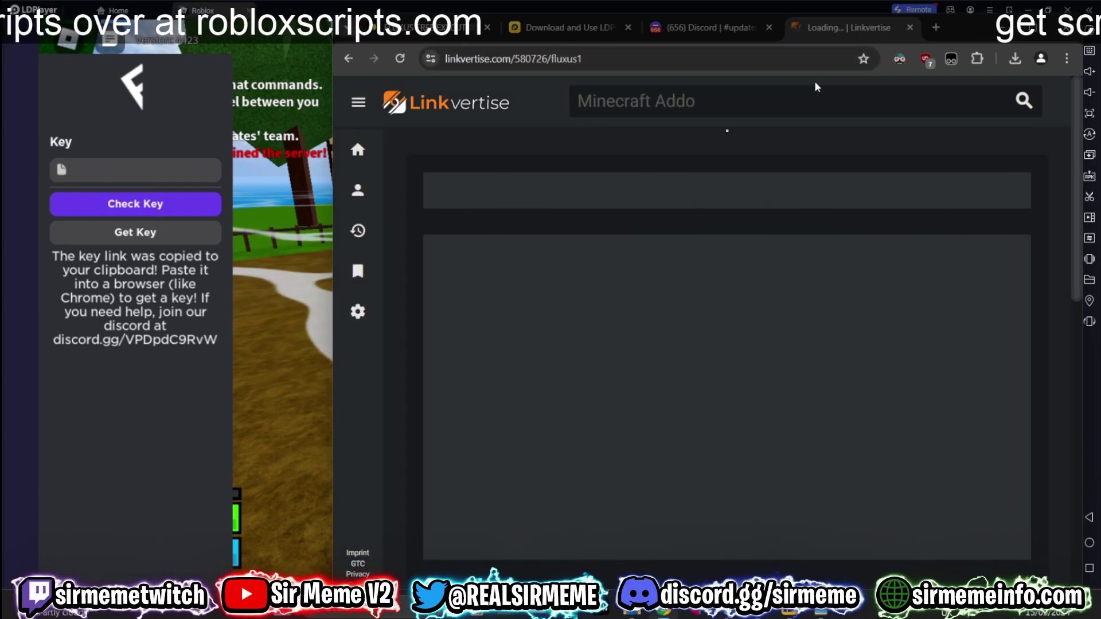
pyautogui.scroll(-5, 769, 352)
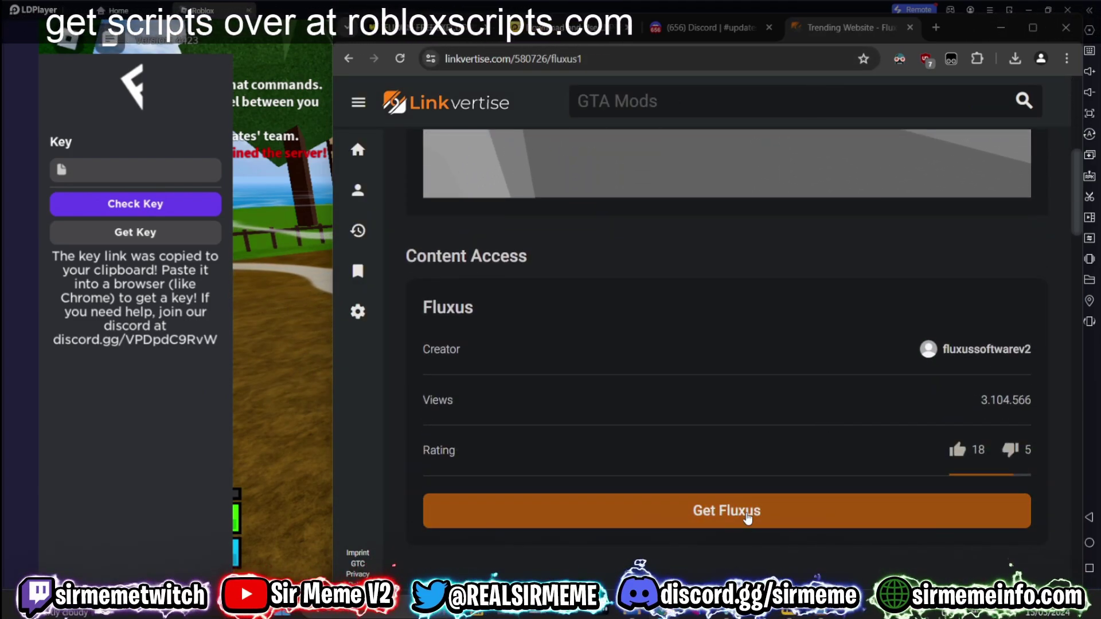
pyautogui.click(912, 514)
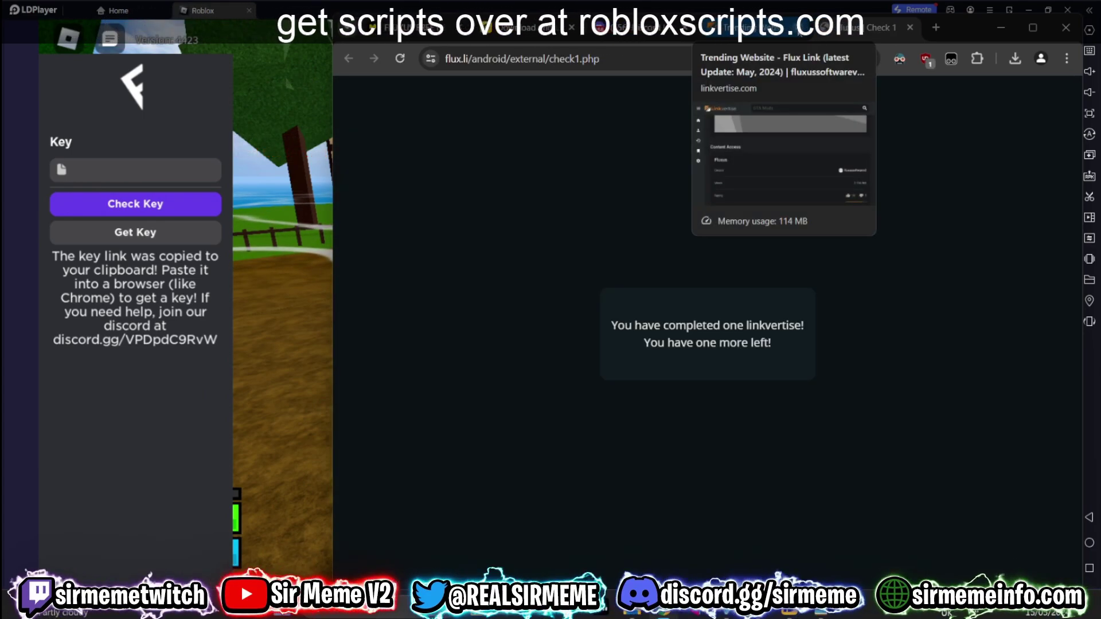
pyautogui.click(910, 27)
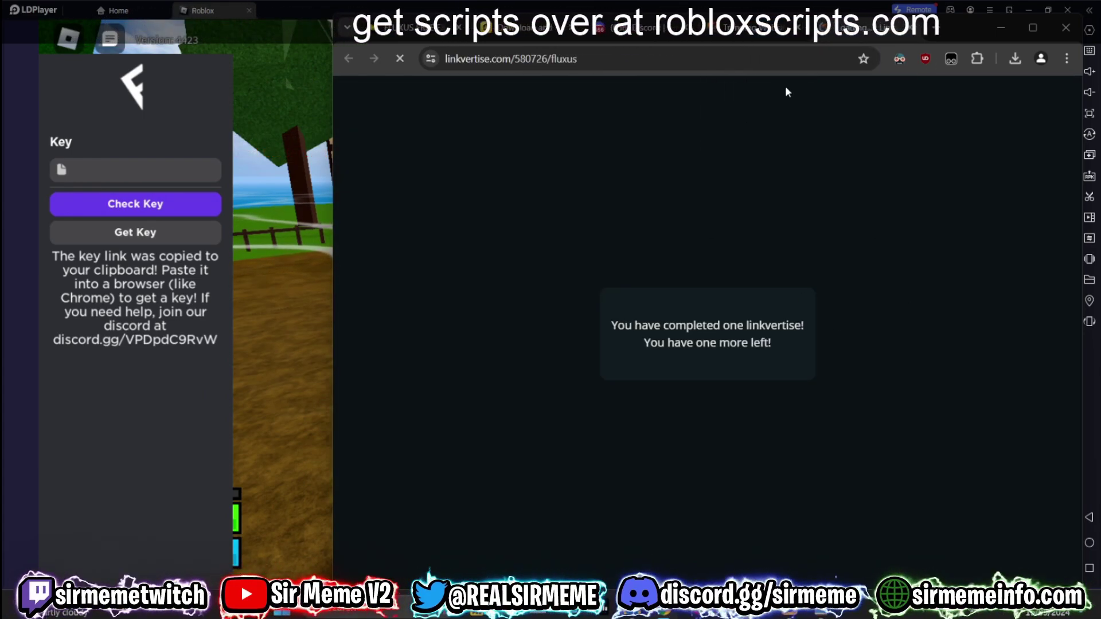
pyautogui.click(776, 555)
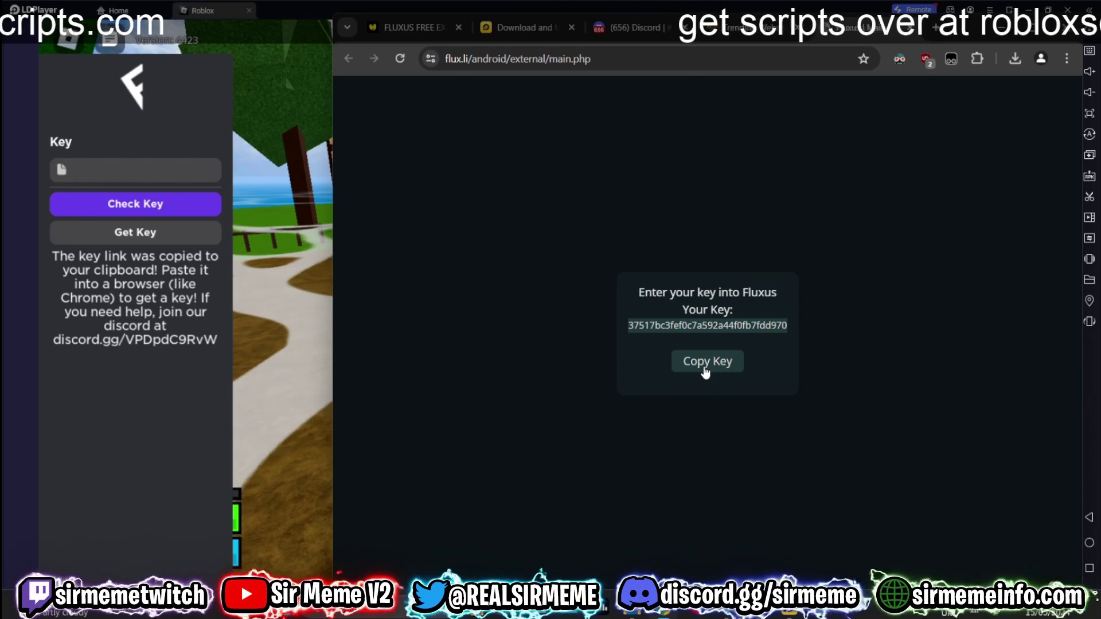
pyautogui.click(141, 171)
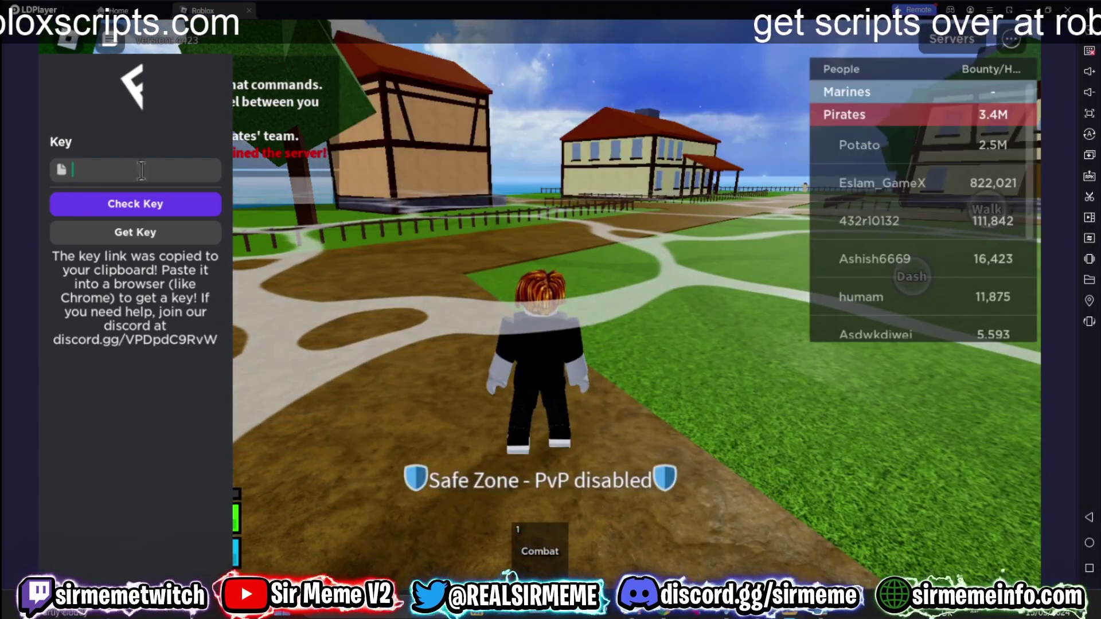
# Submit the pasted Fluxus key, then browse the Settings, Cloud and Console pages
pyautogui.click(144, 206)
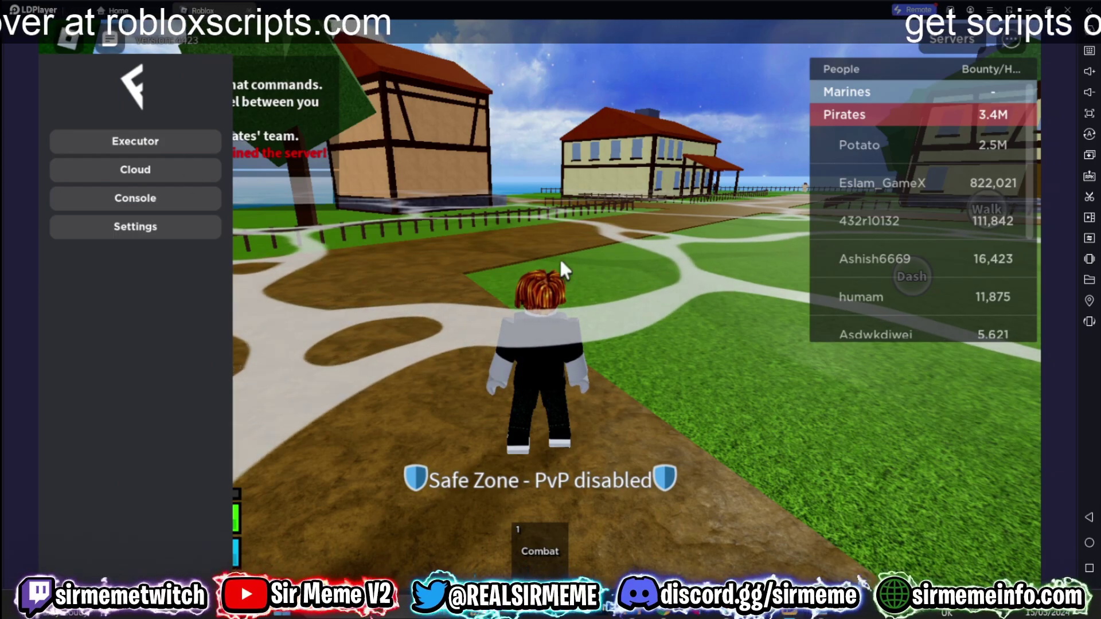
pyautogui.press('a')
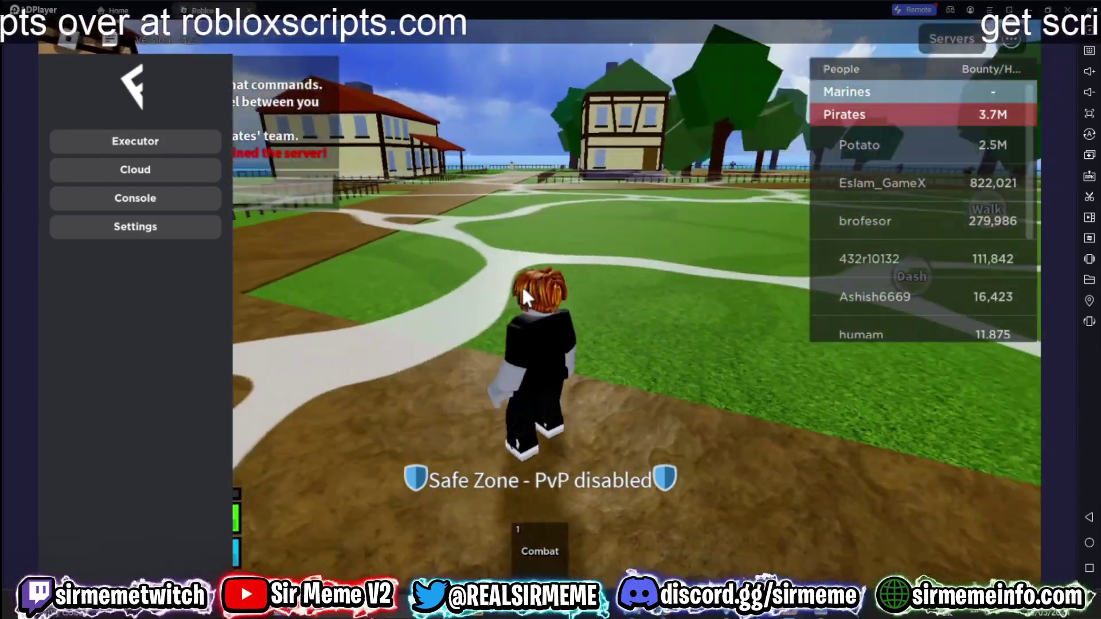
pyautogui.click(144, 229)
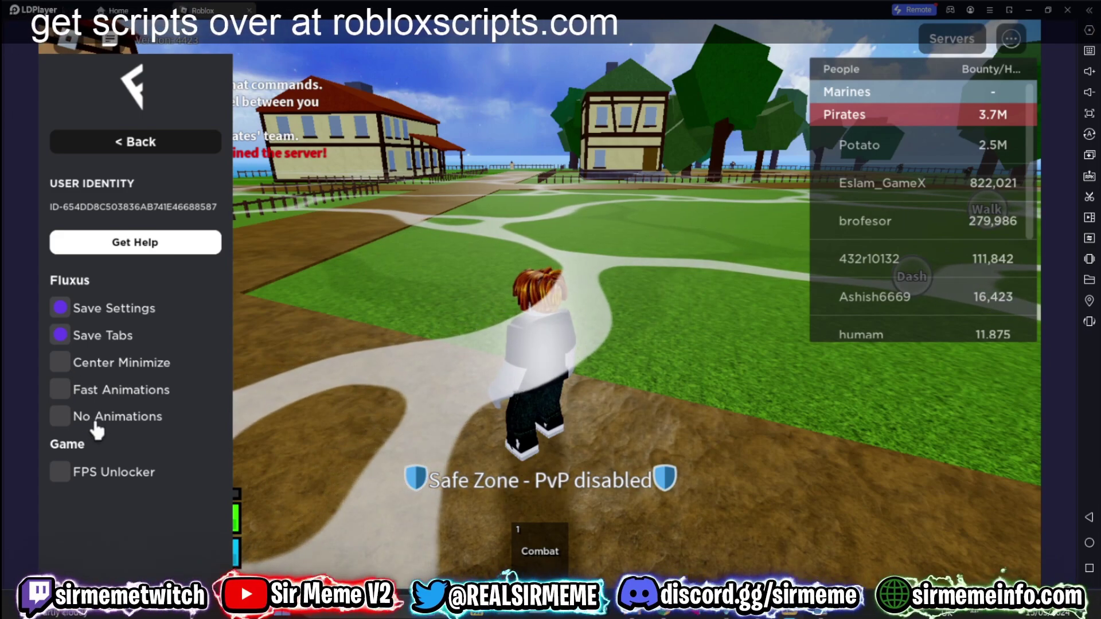
pyautogui.click(138, 148)
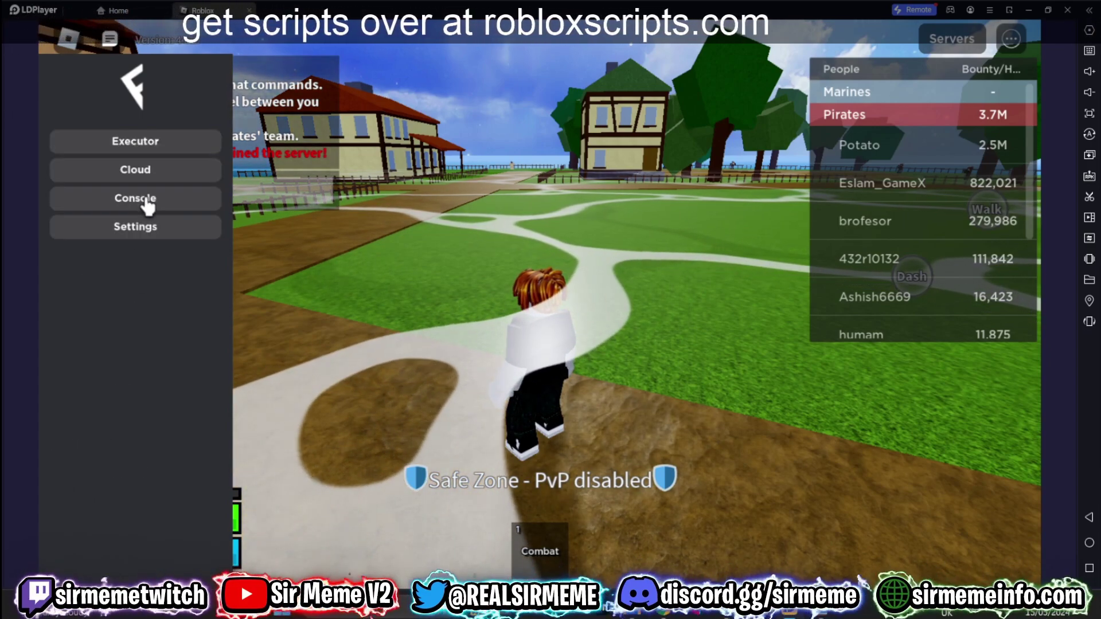
pyautogui.click(143, 177)
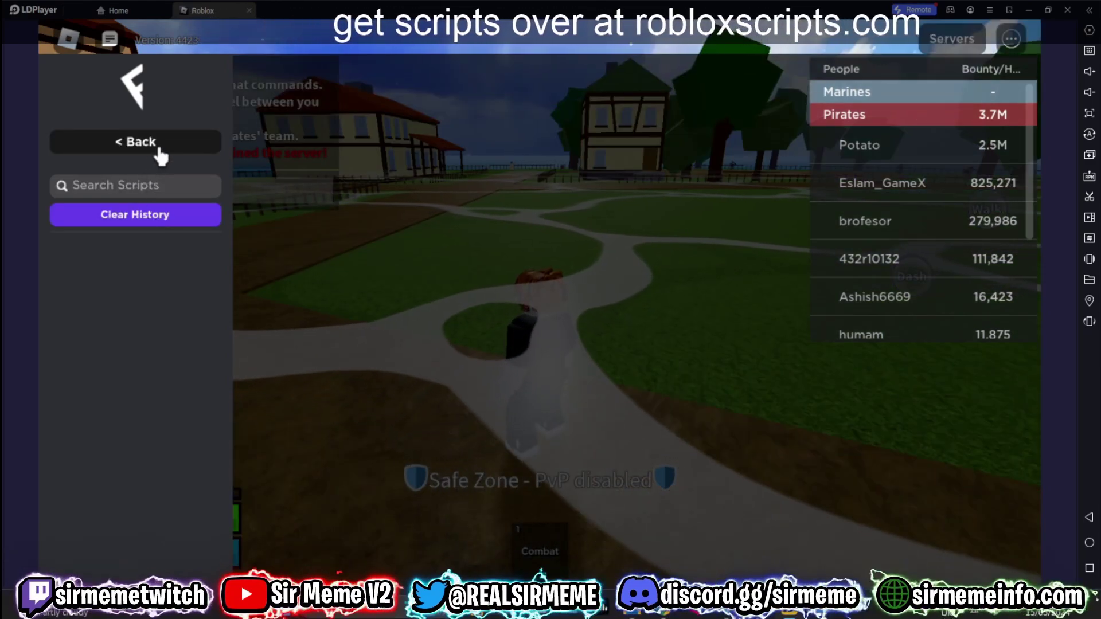
pyautogui.click(116, 144)
pyautogui.click(140, 196)
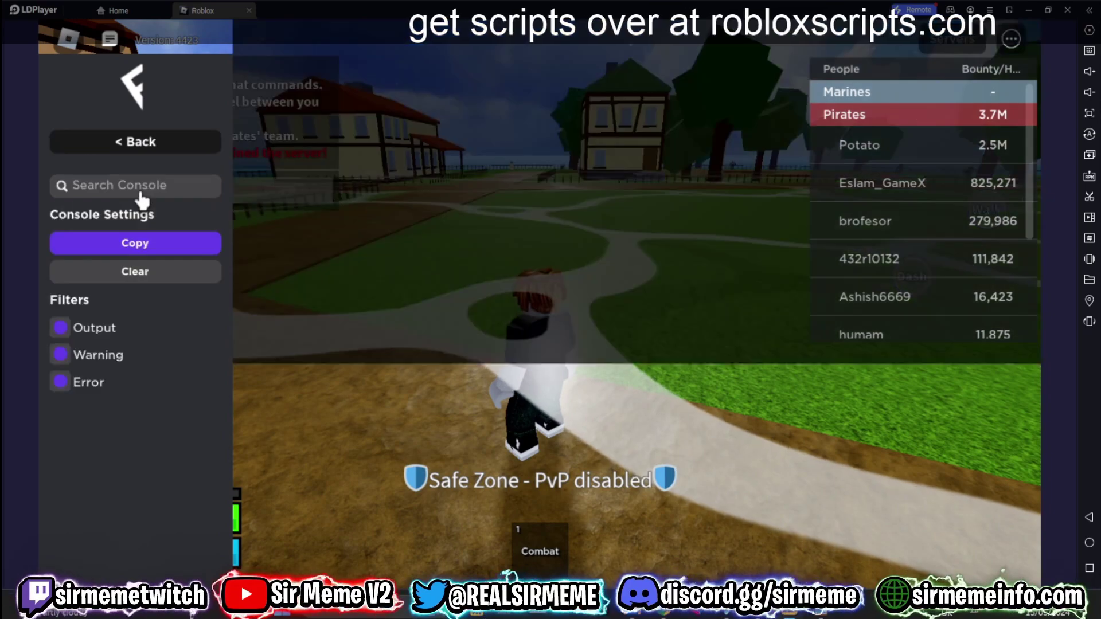
pyautogui.click(134, 143)
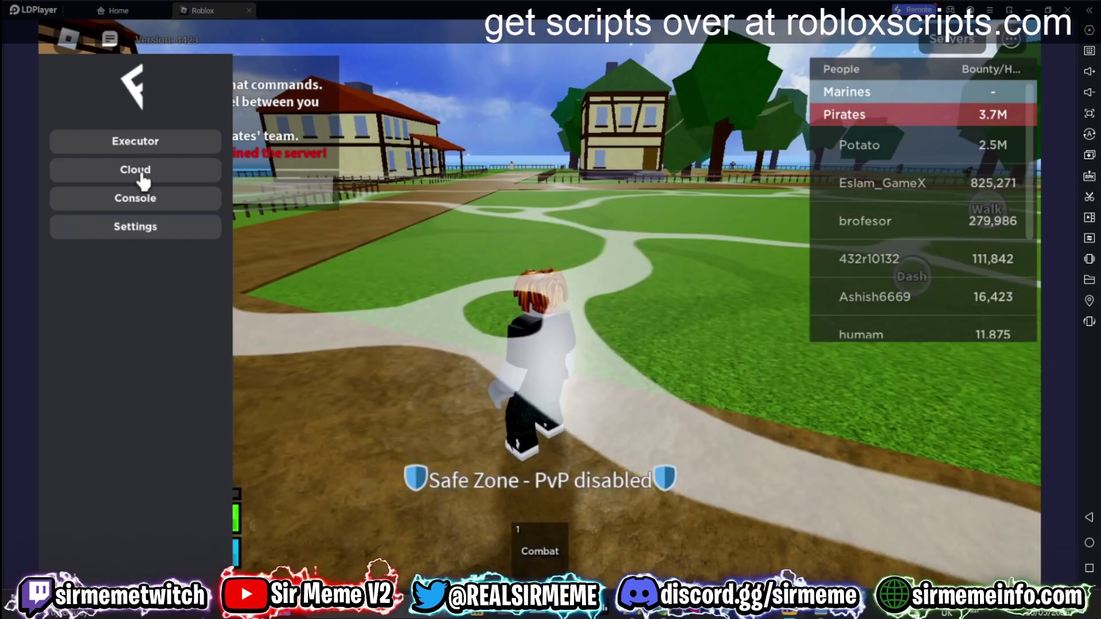
# Open the Fluxus Executor and copy the loadstring line from the Notepad note
pyautogui.click(135, 141)
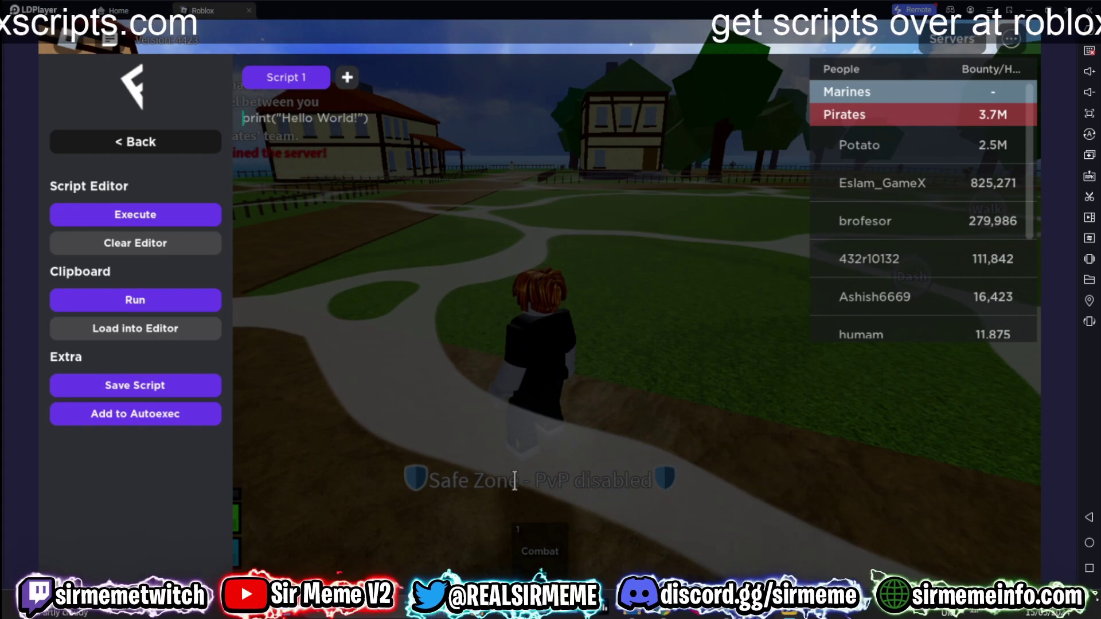
pyautogui.hotkey('alt', 'Tab')
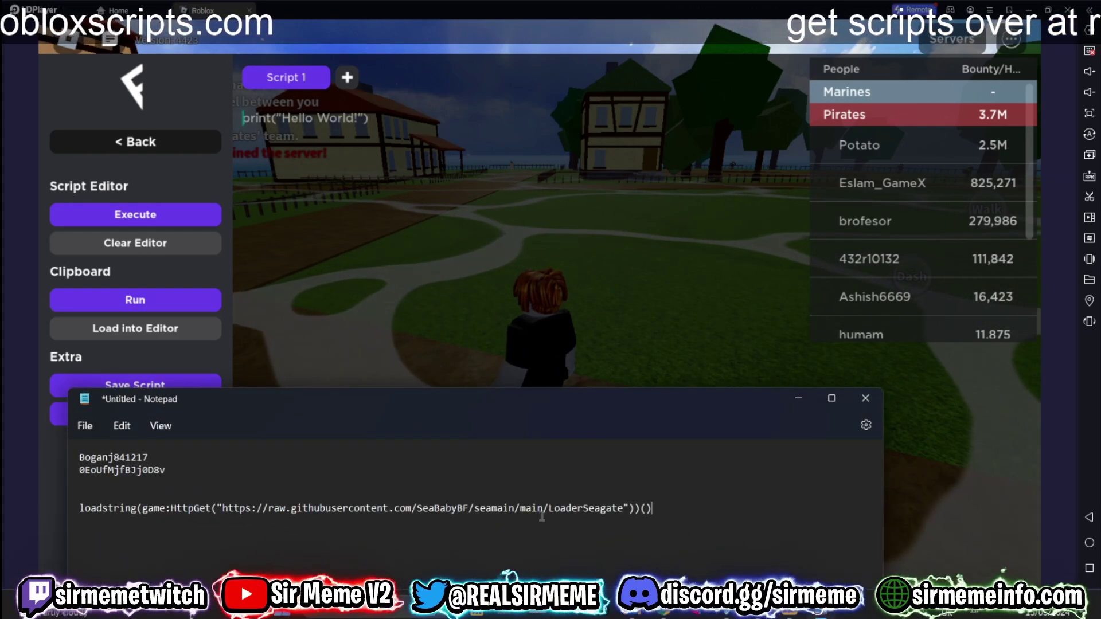
pyautogui.moveTo(672, 509); pyautogui.dragTo(77, 510)
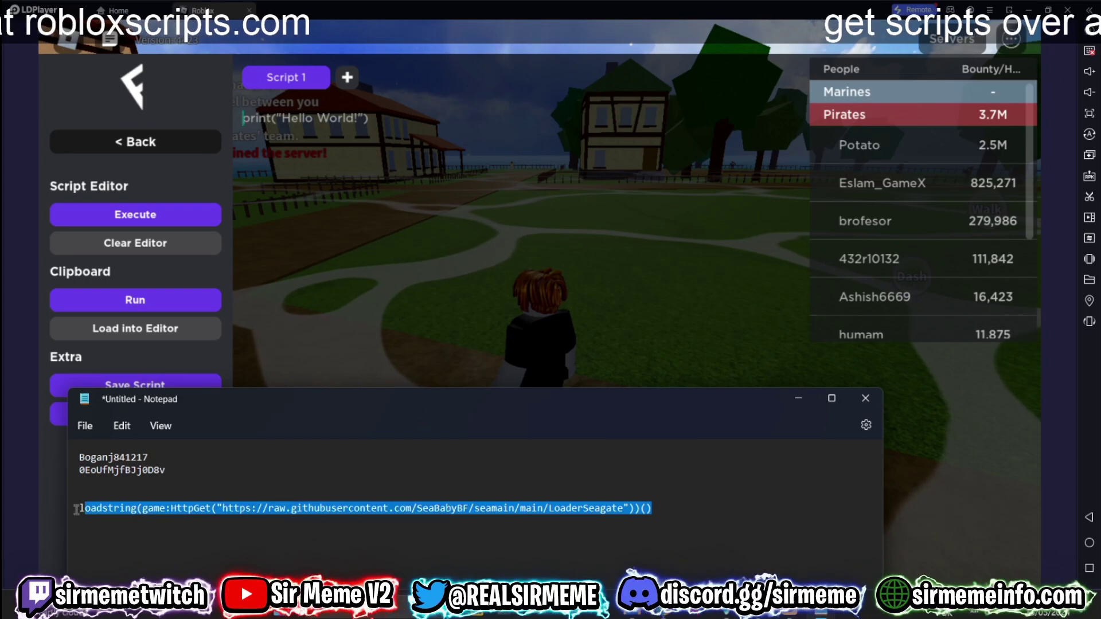
pyautogui.click(445, 375)
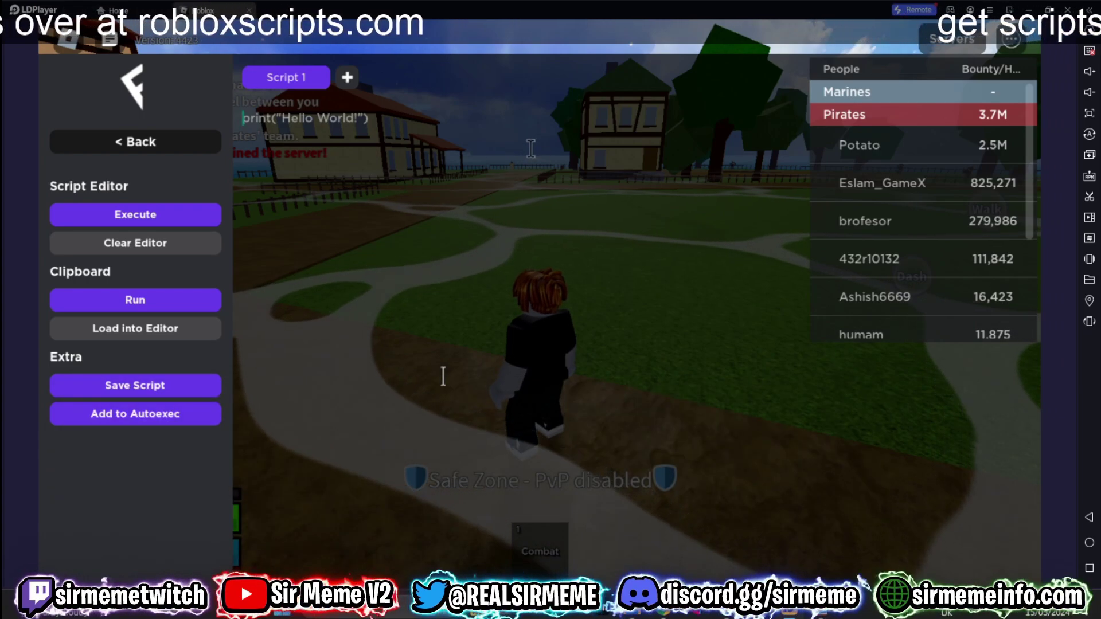
# Replace the Hello World code with the loadstring, execute it, and hide the Fluxus panel
pyautogui.hotkey('ctrl', 'a')
pyautogui.write('loadstring(game:HttpGet("https://raw.githubusercontent.com/SeaBabyBF/seamain/main/LoaderSeagate"))()')
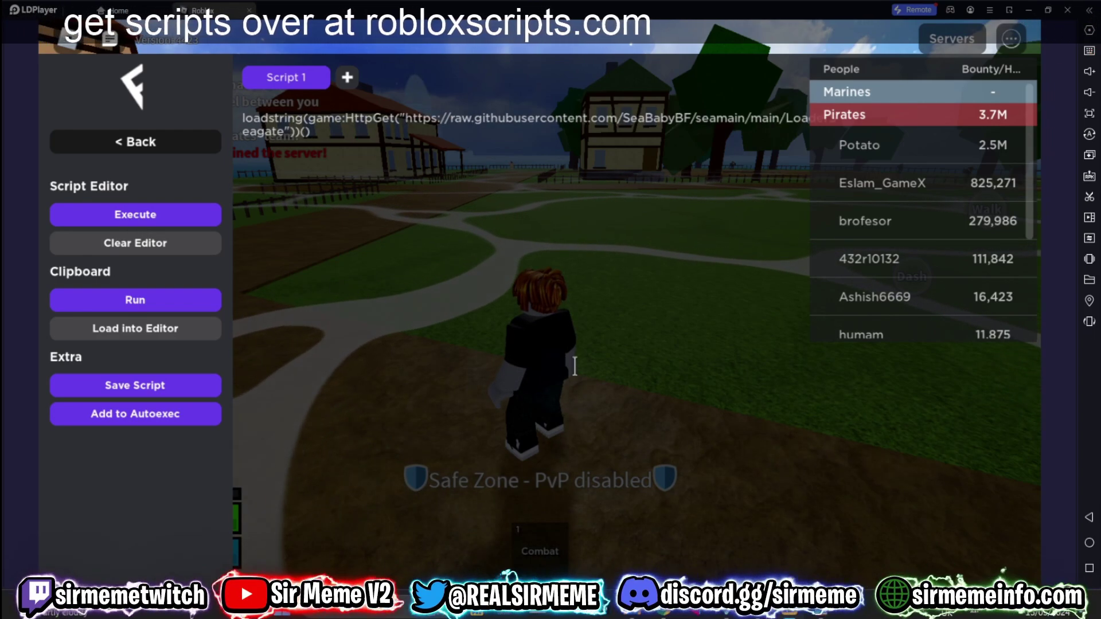
pyautogui.click(156, 144)
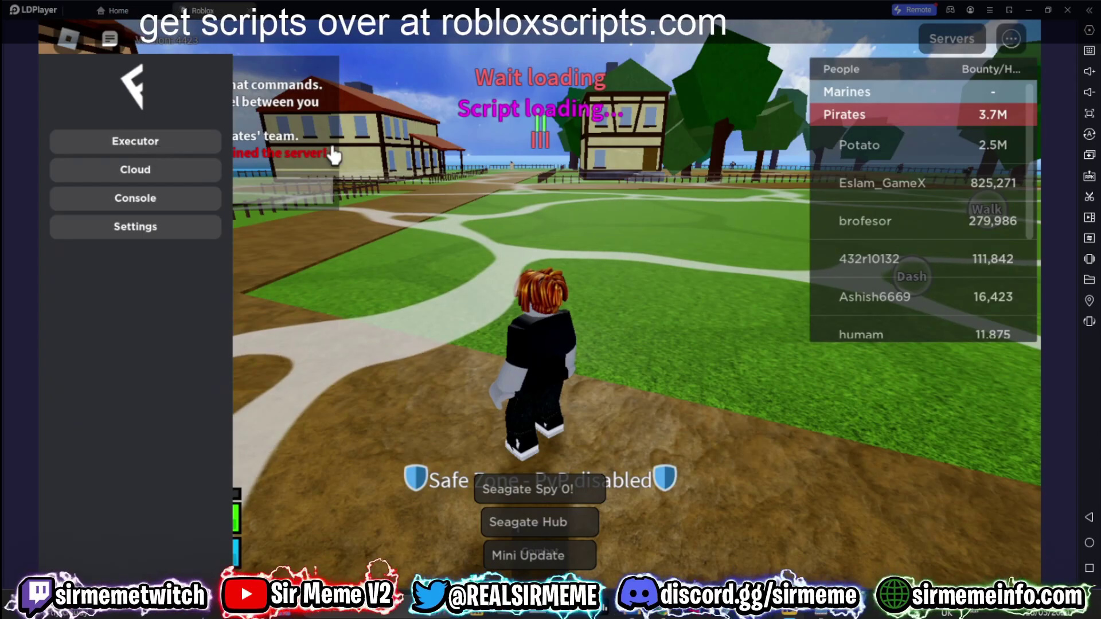
pyautogui.click(187, 104)
pyautogui.press('w')
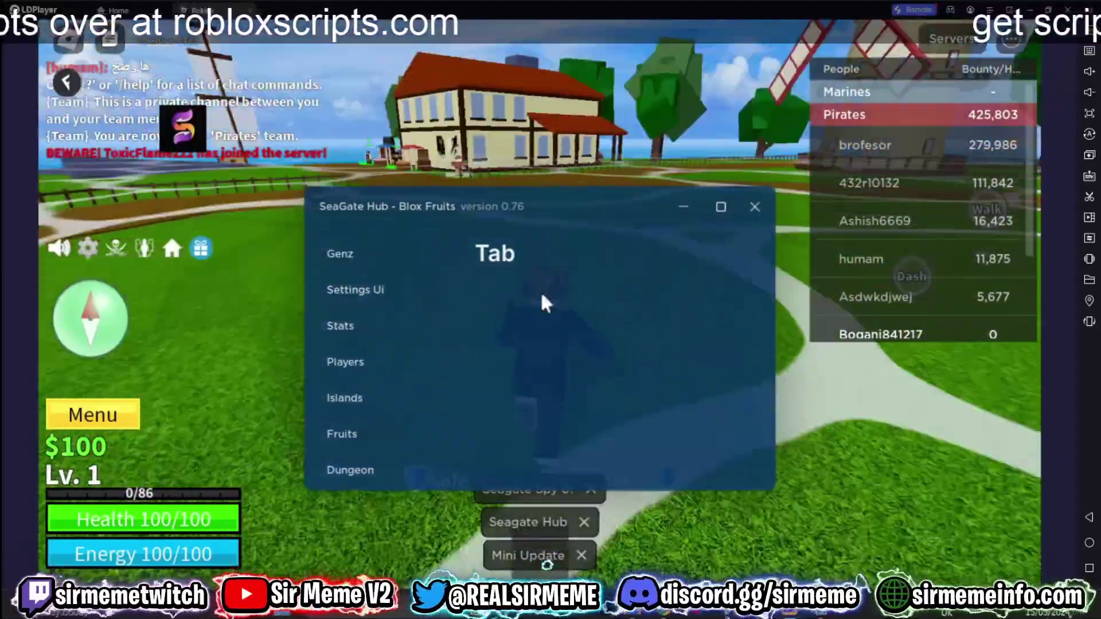
# Browse SeaGate Hub's Settings Ui and Stats pages, then go to the Genz page
pyautogui.click(401, 289)
pyautogui.click(398, 324)
pyautogui.scroll(-2, 654, 362)
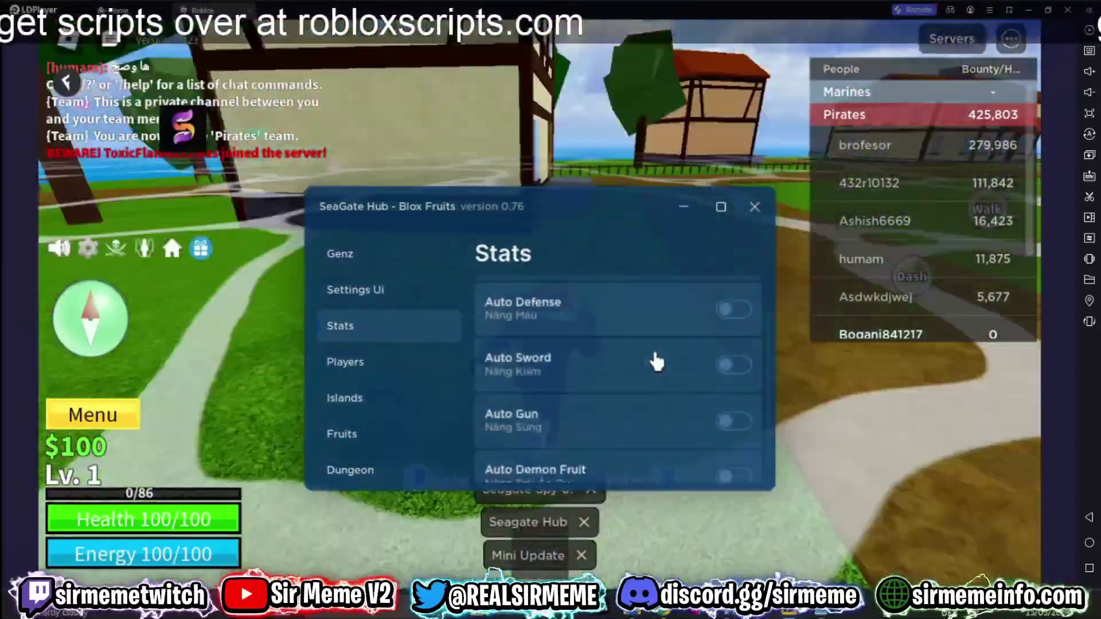
pyautogui.click(341, 253)
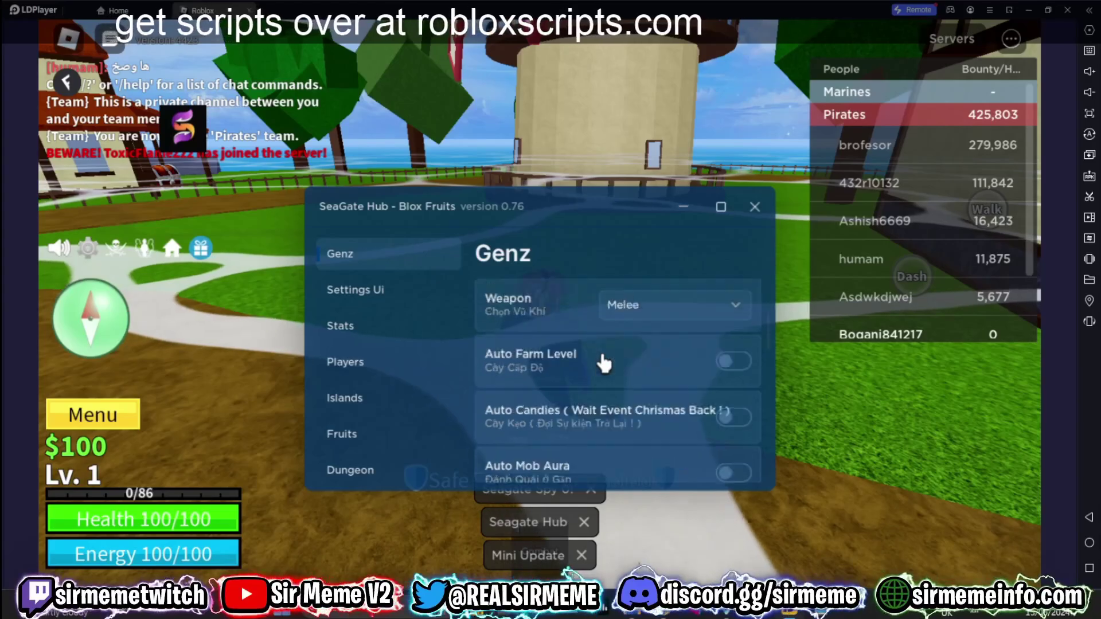
pyautogui.scroll(-2, 631, 355)
# Turn on Auto Farm Level, hide the hub window, and move LDPlayer aside
pyautogui.click(659, 315)
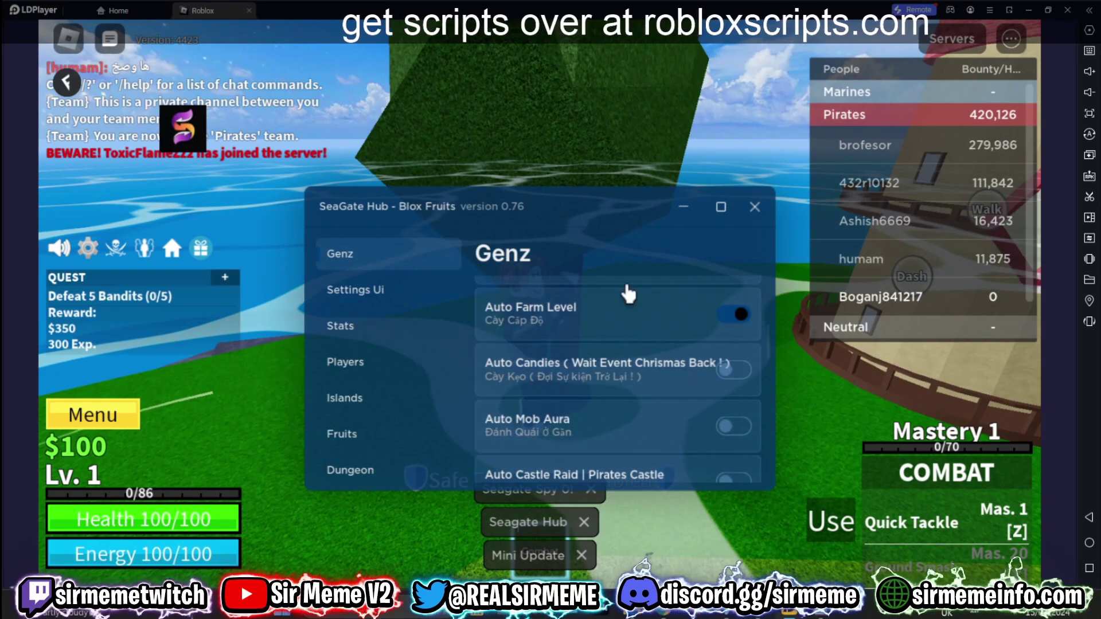
pyautogui.scroll(-5, 580, 315)
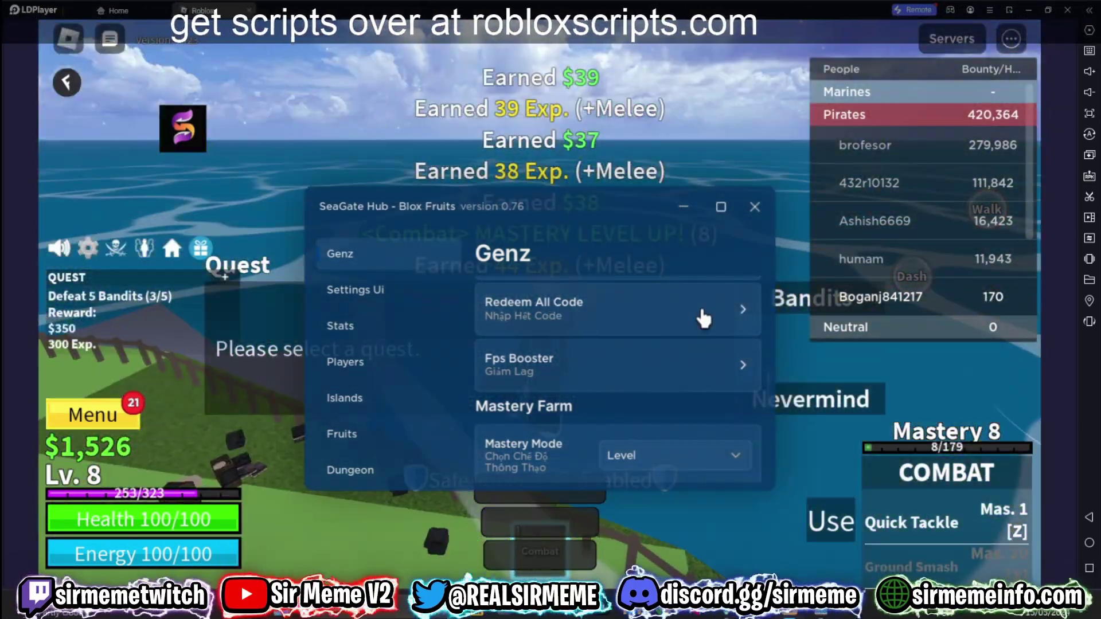
pyautogui.scroll(5, 698, 319)
pyautogui.click(684, 207)
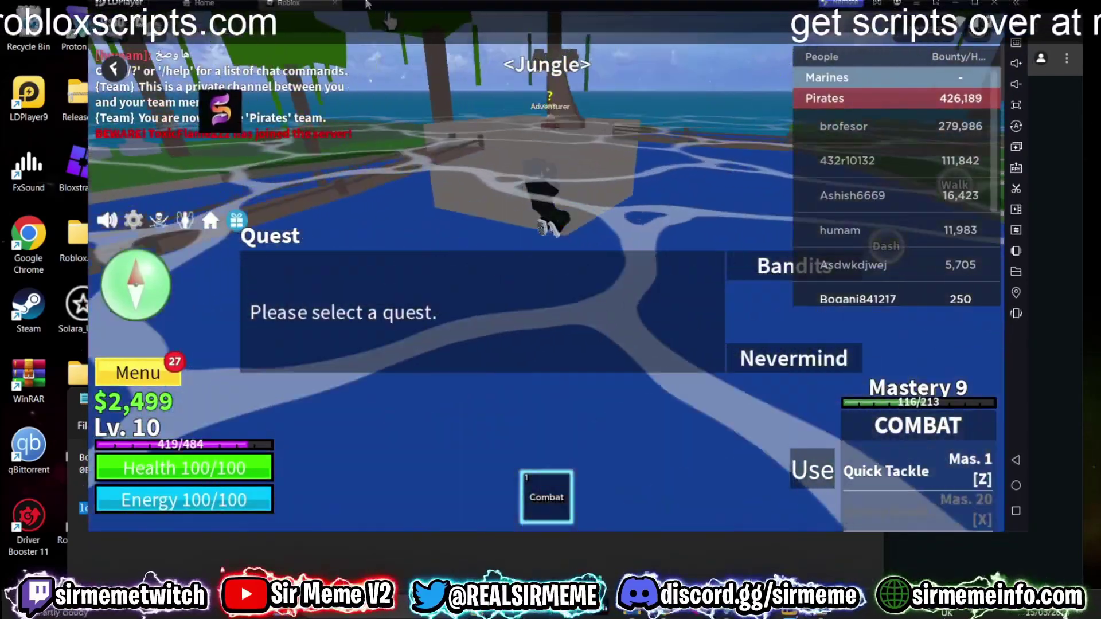
pyautogui.moveTo(367, 3); pyautogui.dragTo(298, 62)
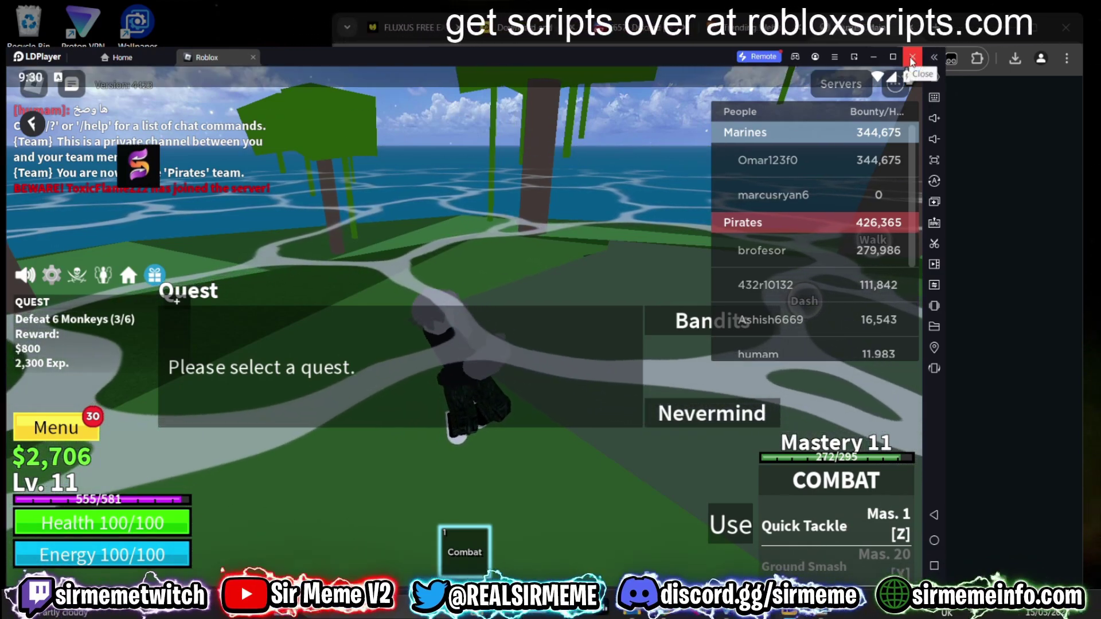
# Exit LDPlayer, maximize Chrome on the Fluxus article, and go to robloxscripts.com Home
pyautogui.click(912, 57)
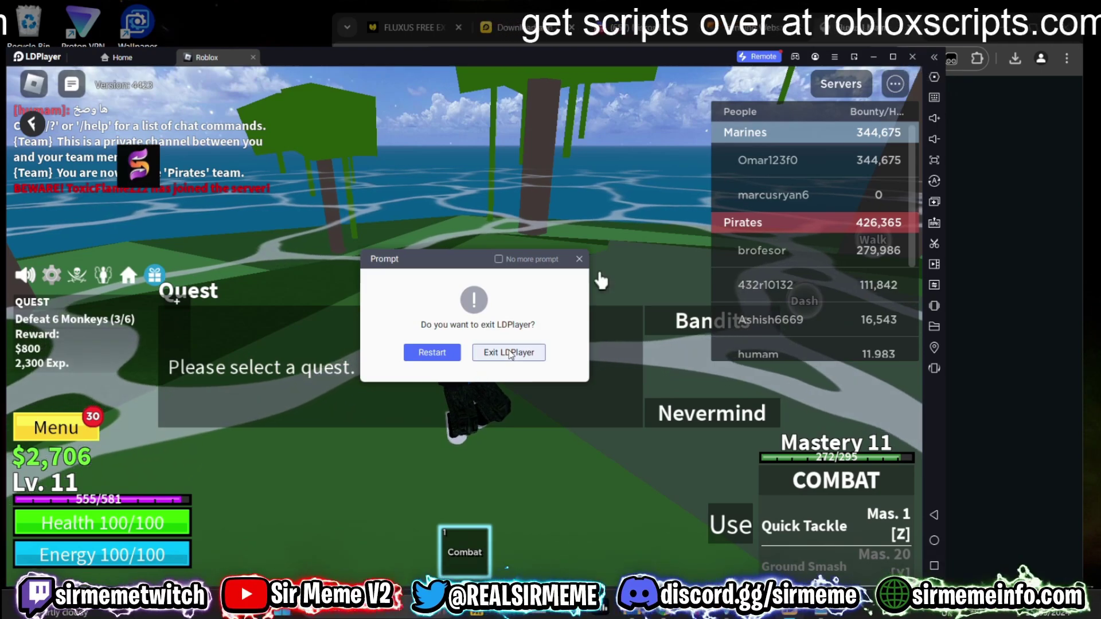
pyautogui.click(530, 357)
pyautogui.click(538, 92)
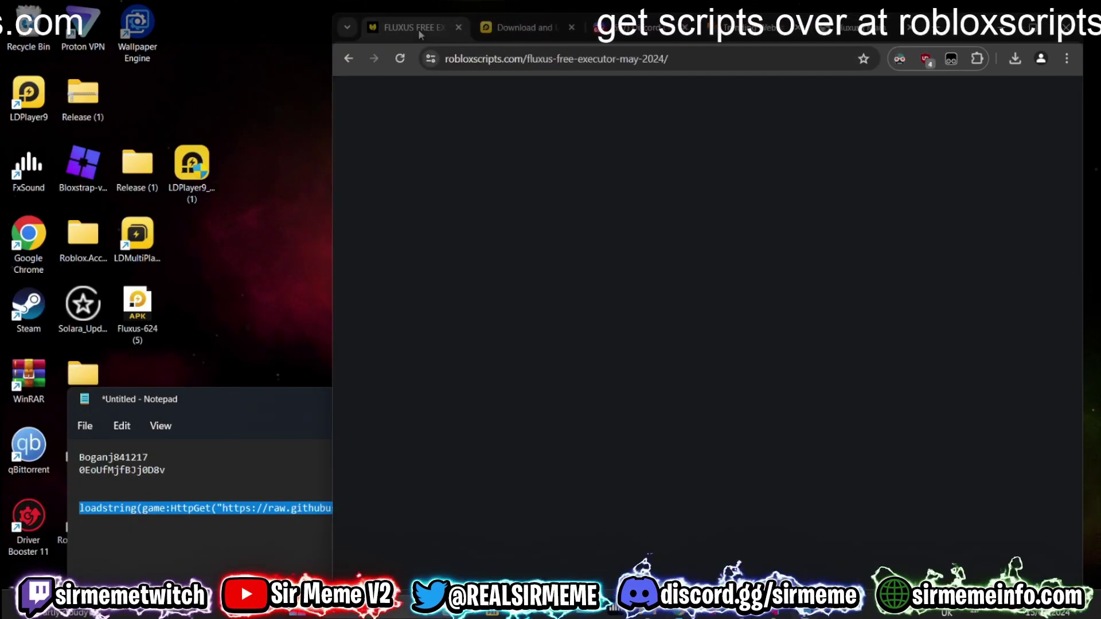
pyautogui.click(1042, 27)
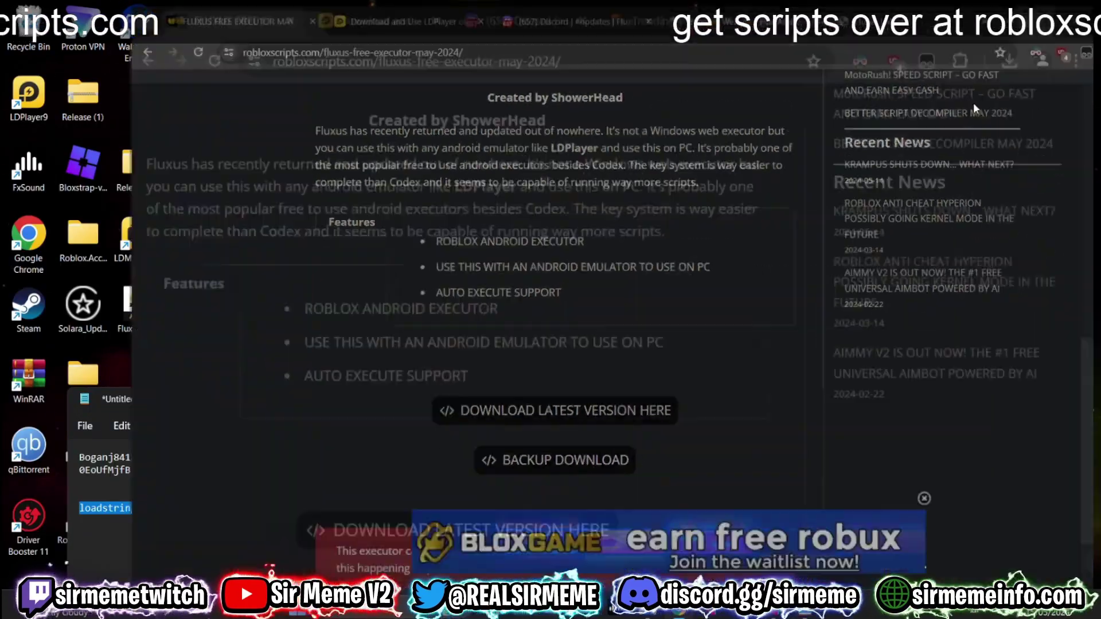
pyautogui.scroll(8, 625, 229)
pyautogui.click(613, 105)
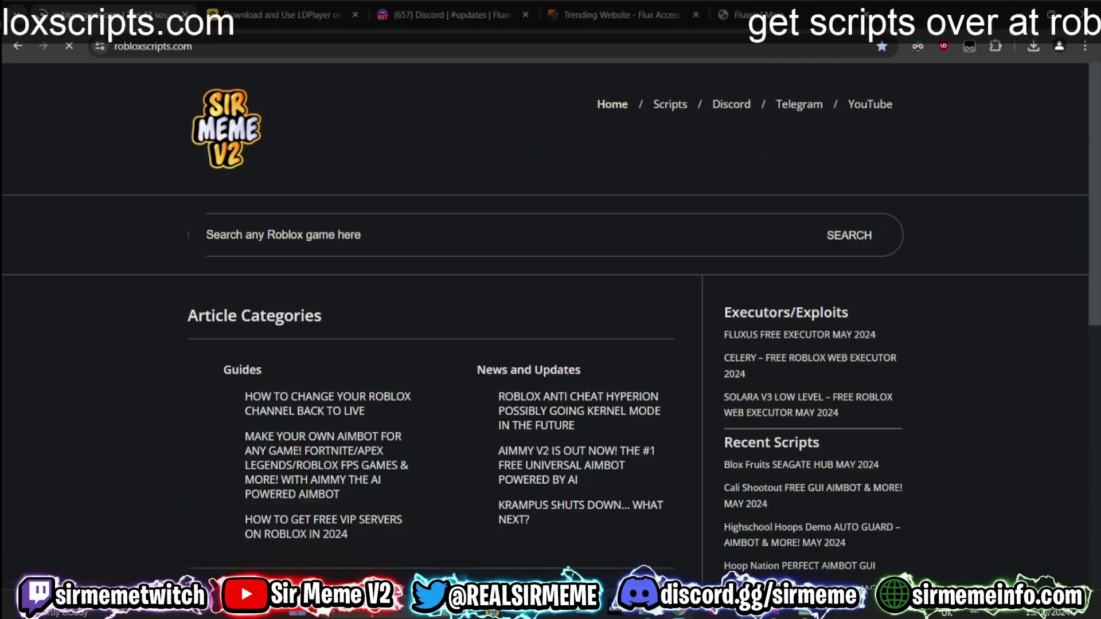